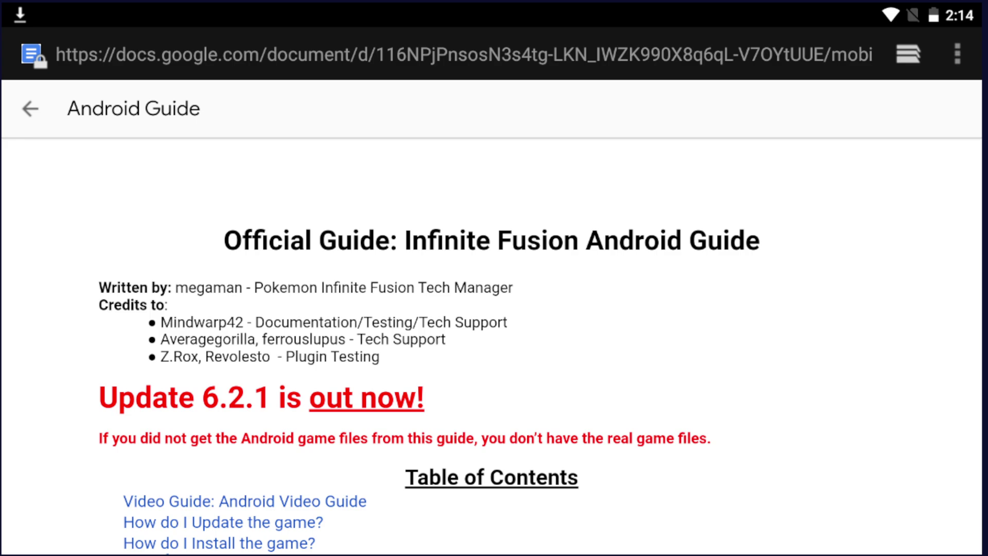
Scroll the Android Guide past its title and credits to the Table of Contents and Video Guide.
scroll(377, 272, "down", 2)
scroll(377, 271, "up", 1)
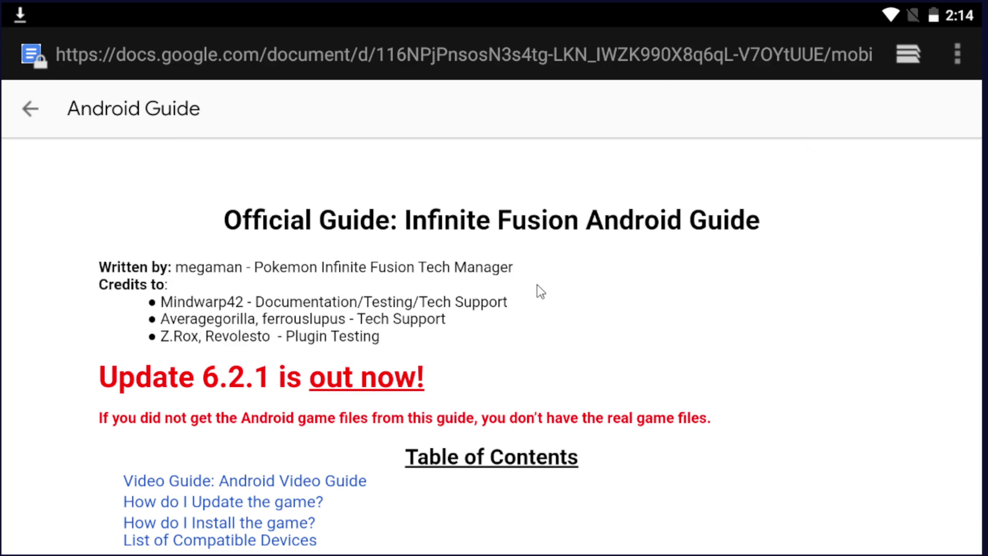
left_click_drag(633, 347, 641, 217)
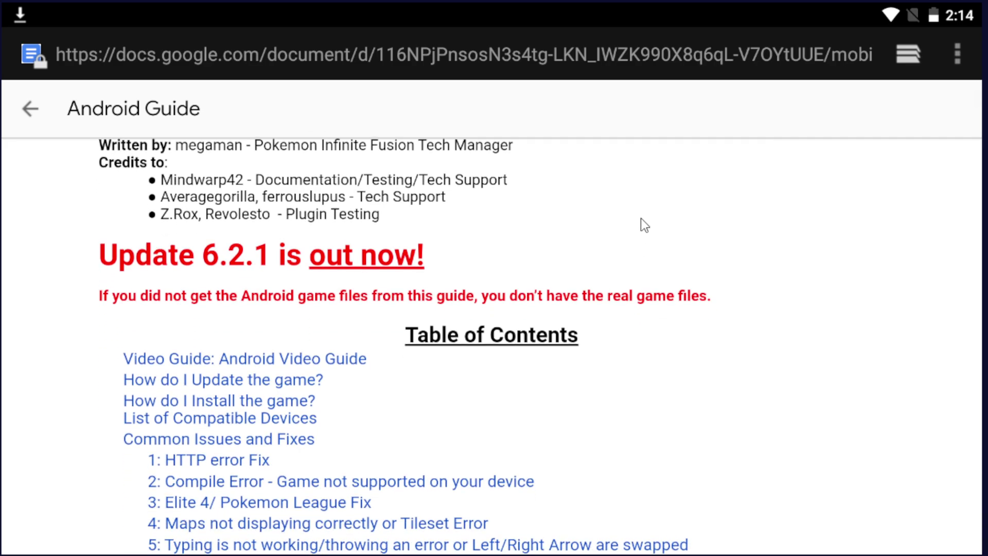
left_click_drag(749, 380, 760, 177)
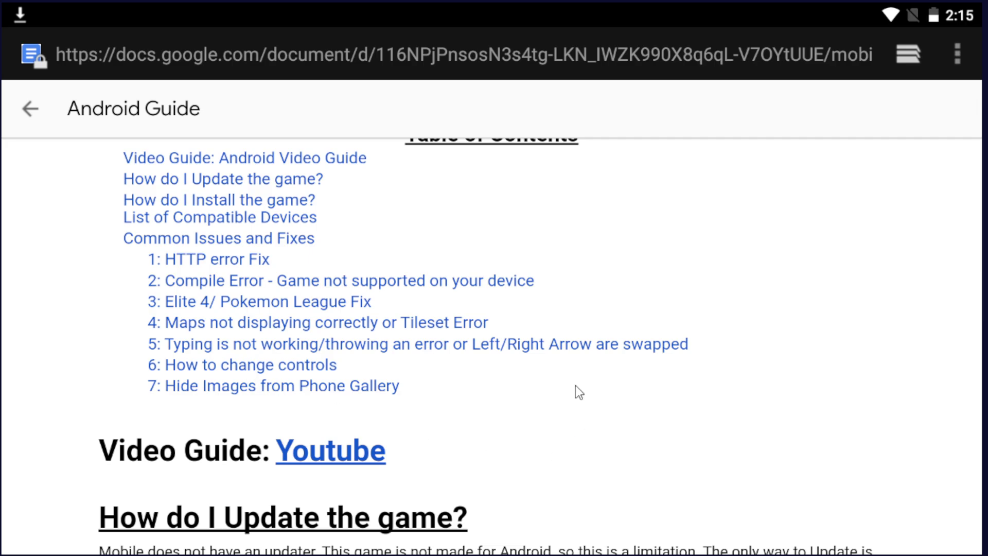
left_click_drag(575, 426, 577, 158)
left_click_drag(550, 355, 540, 192)
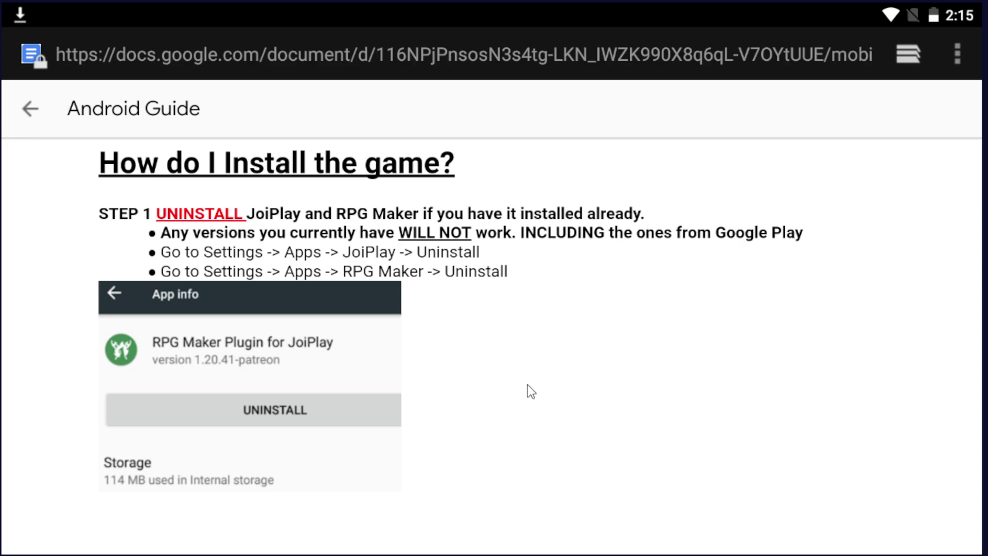
Scroll the guide to Step 2's Game Link and Step 3's download link.
scroll(530, 385, "up", 10)
scroll(538, 388, "down", 20)
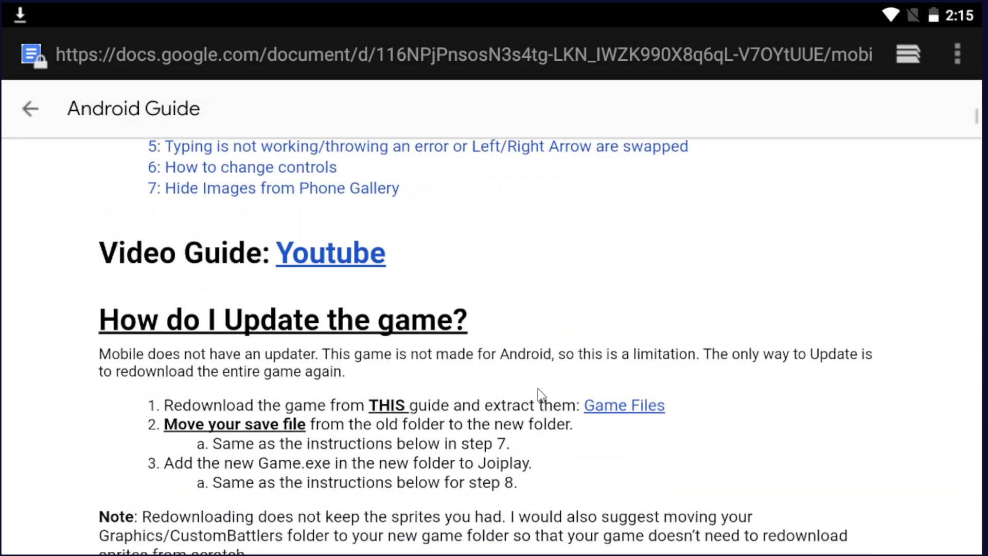
scroll(590, 472, "up", 15)
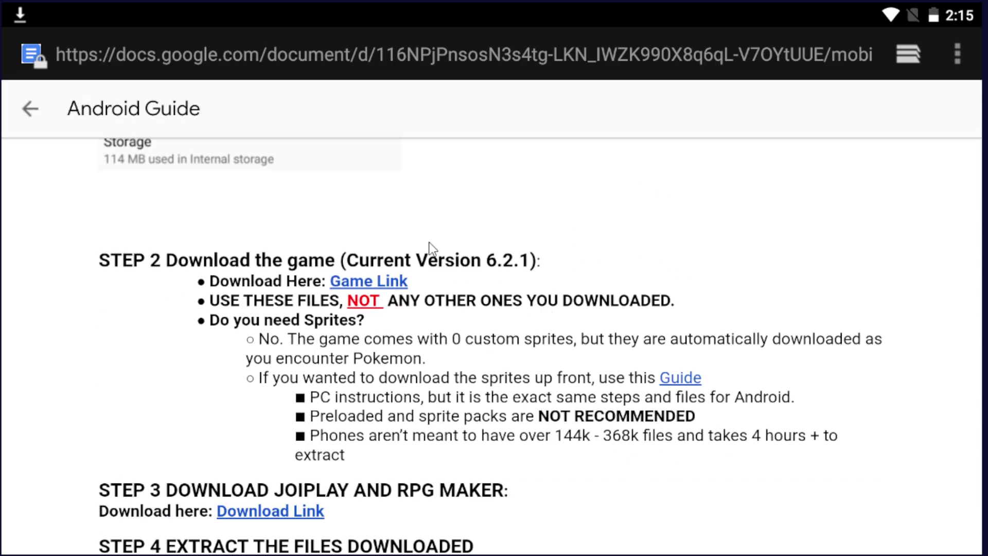
Download InfiniteFusionAndroid from MediaFire via the Game Link and return to the guide.
left_click(363, 282)
left_click(432, 180)
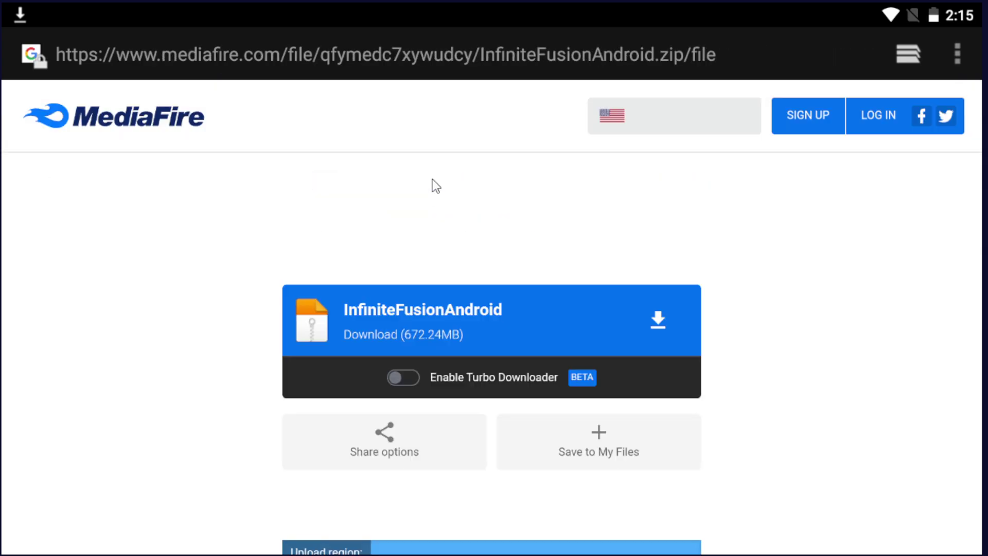
left_click(486, 321)
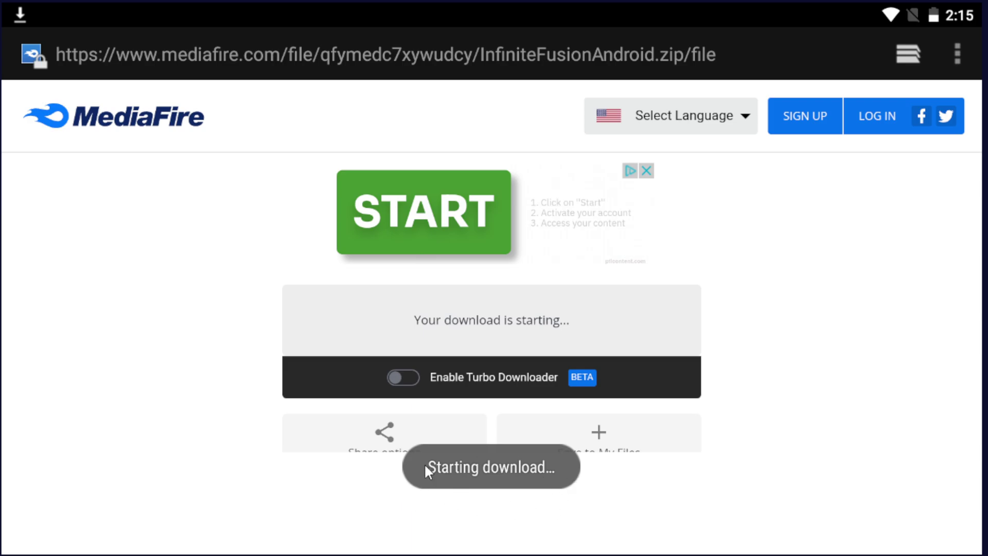
key("Escape")
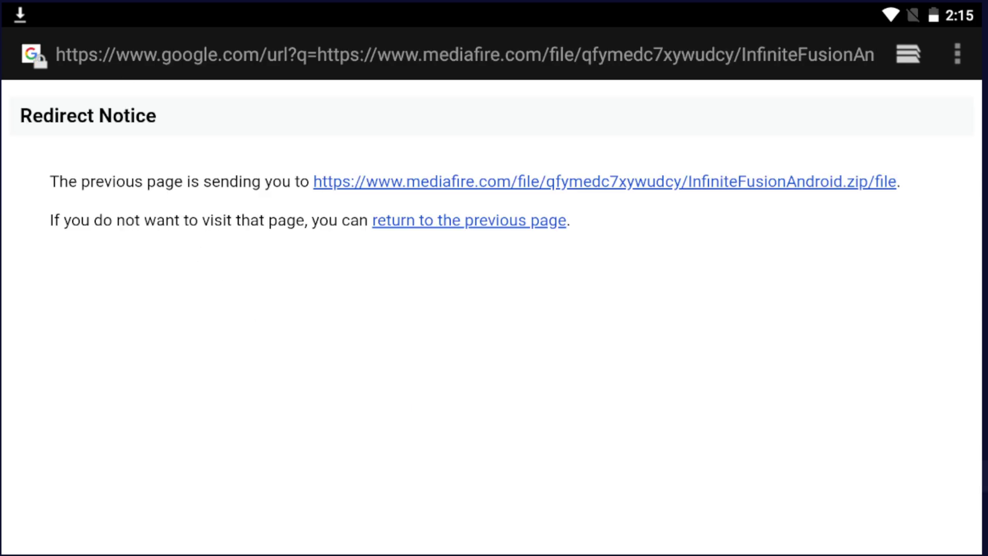
key("Escape")
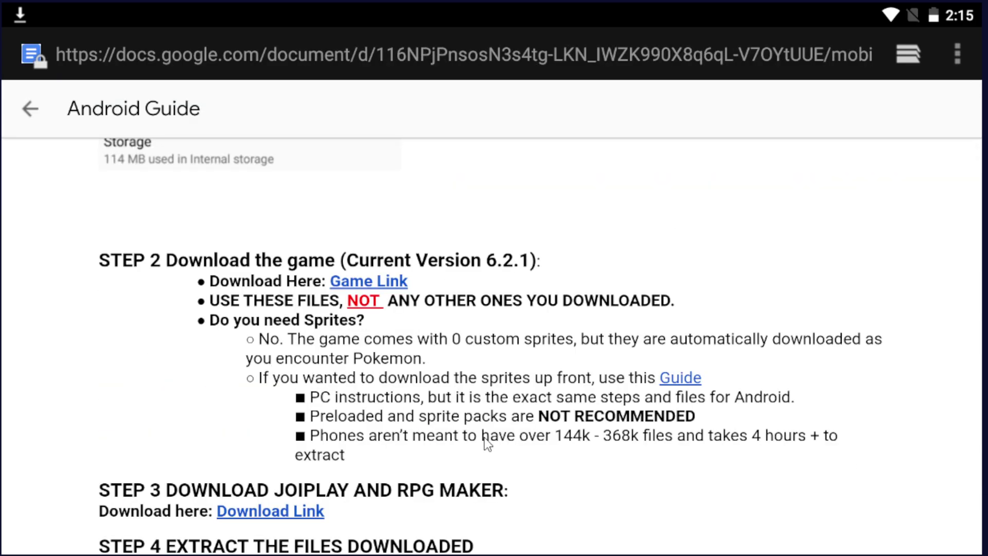
Download PIFAndroidPlugins.zip from Step 3's download link and return to the guide.
scroll(477, 435, "down", 3)
left_click(276, 307)
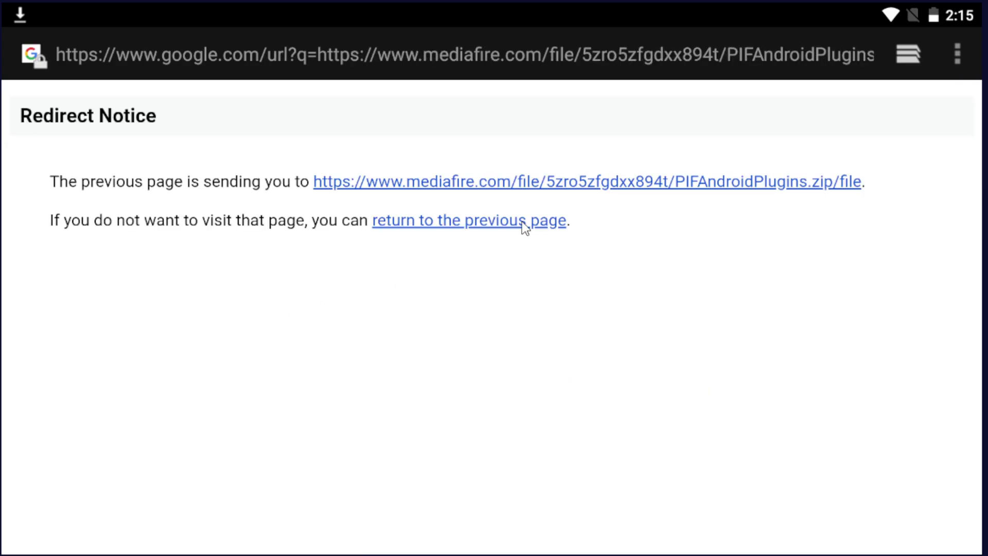
left_click(517, 179)
left_click(589, 325)
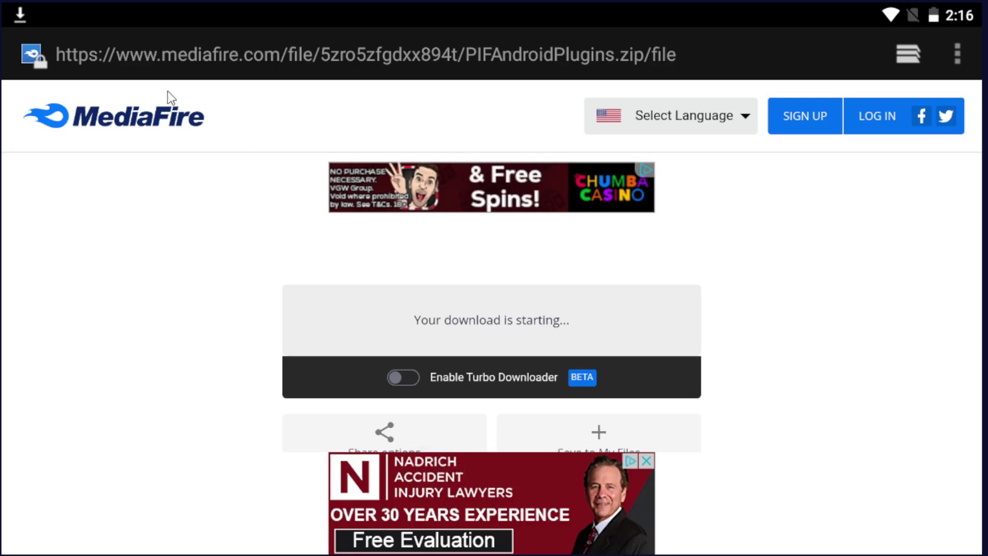
key("Escape")
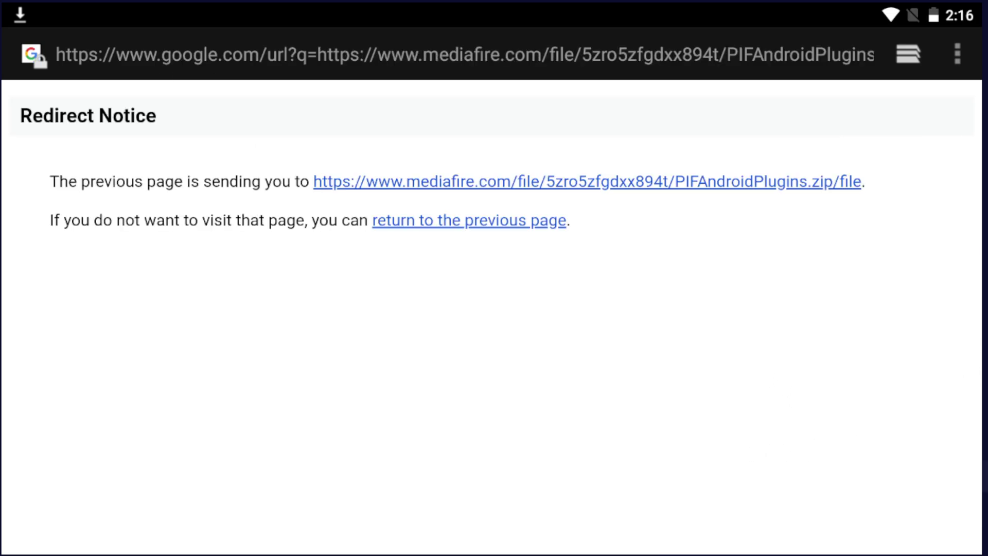
key("Escape")
left_click_drag(803, 464, 784, 254)
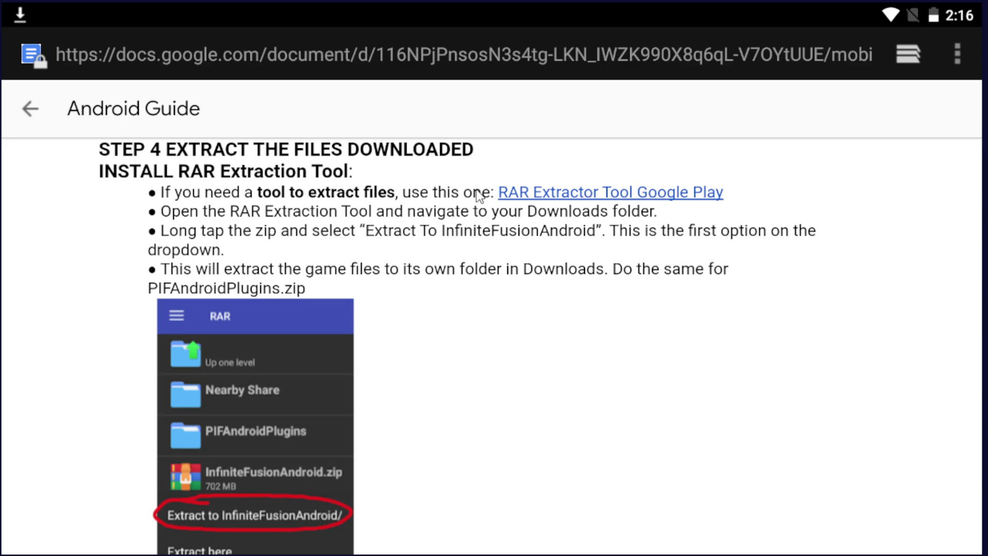
Open the RAR Extractor Tool Google Play link from Step 4 of the guide.
left_click(551, 195)
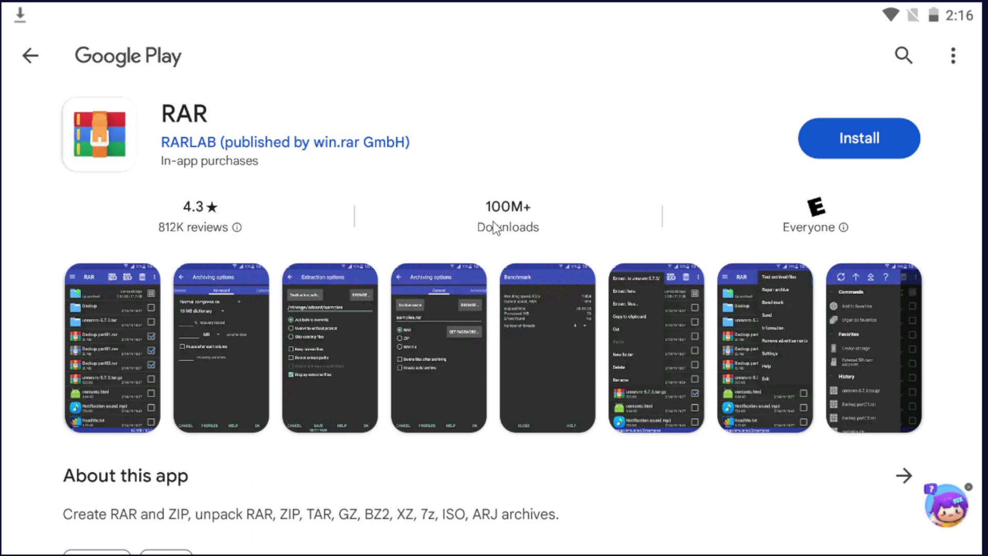
Install the RAR app by RARLAB from Google Play and launch it.
left_click(839, 138)
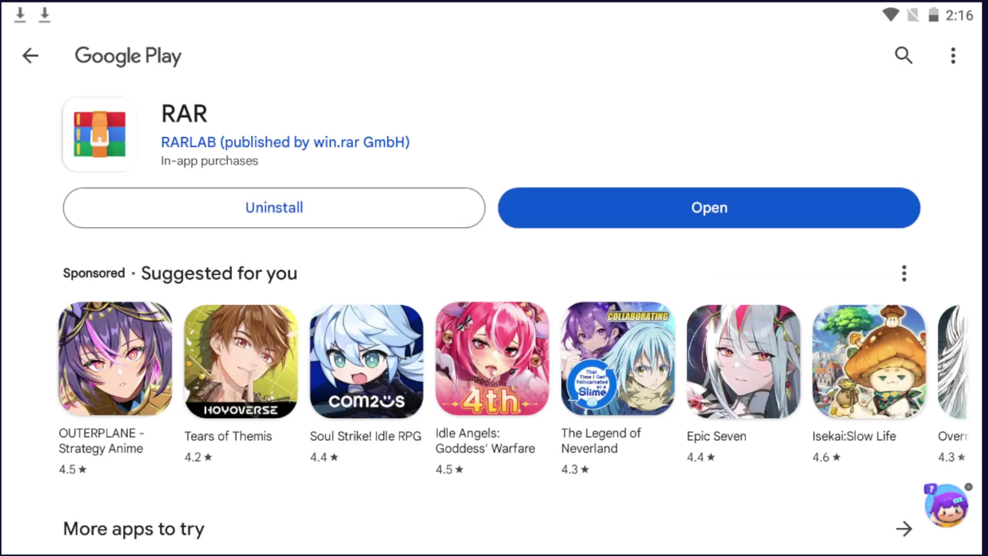
left_click(660, 223)
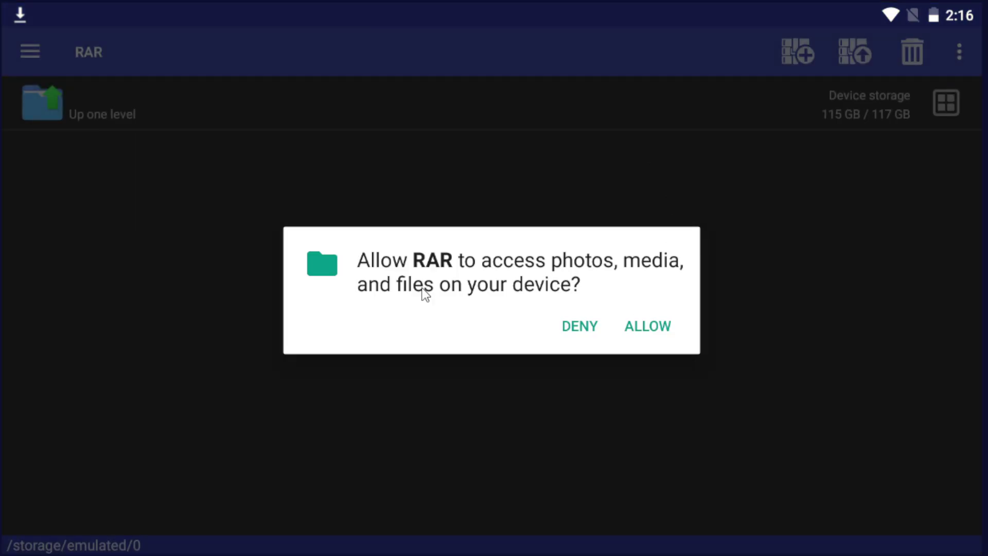
Grant RAR file access, decline the subscription offer, and open the Download folder.
left_click(661, 328)
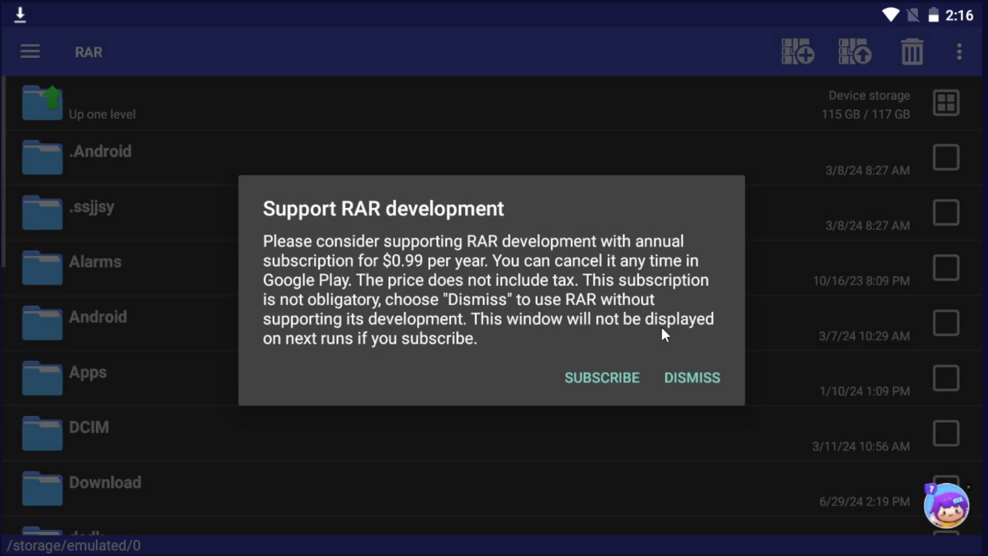
left_click(693, 377)
left_click_drag(693, 376, 502, 247)
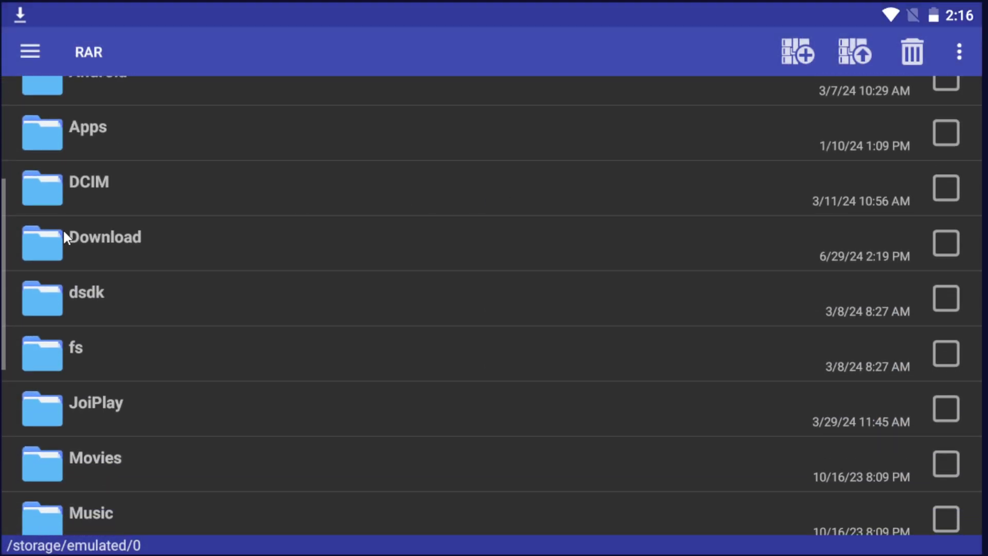
left_click(137, 250)
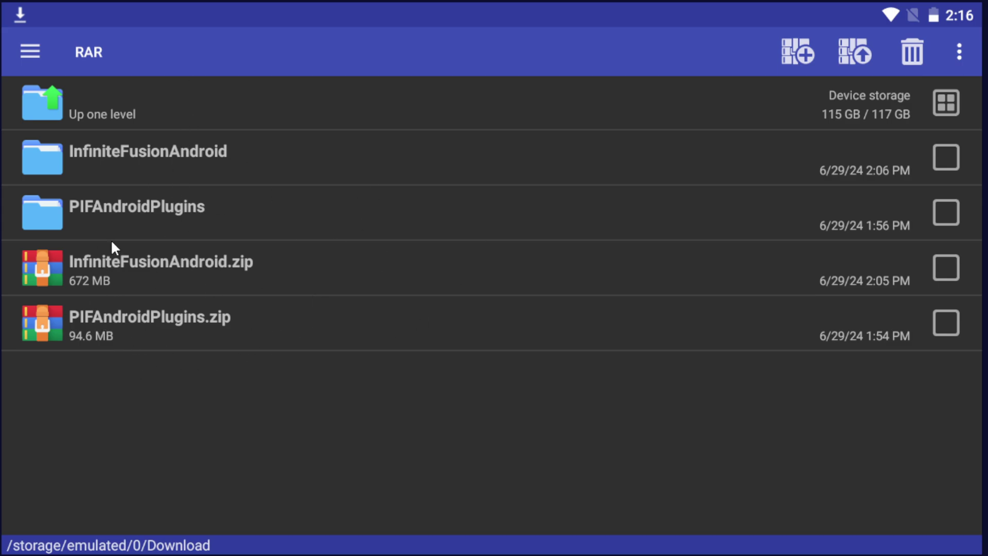
Review extract options for PIFAndroidPlugins.zip and InfiniteFusionAndroid.zip, then close RAR and Play Store.
left_click(158, 328)
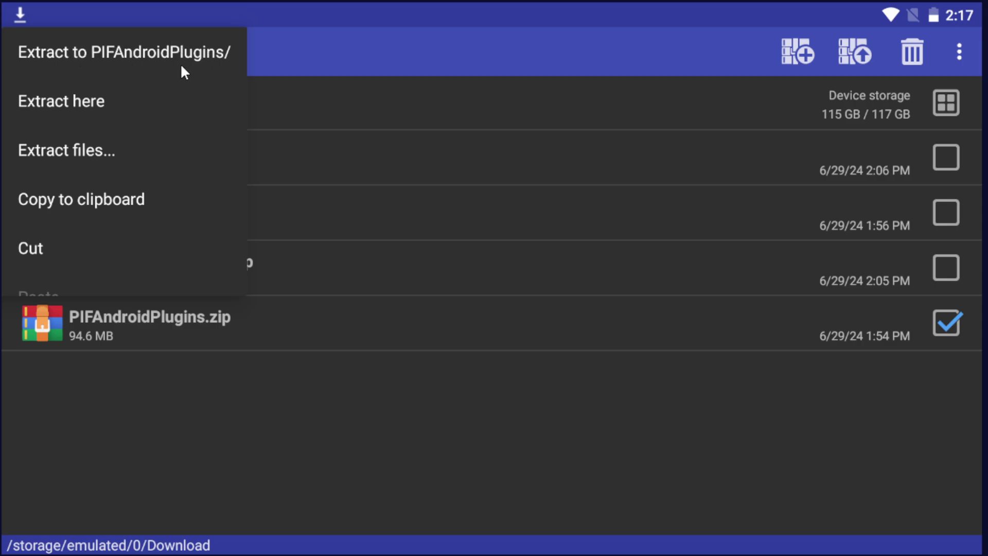
left_click(338, 413)
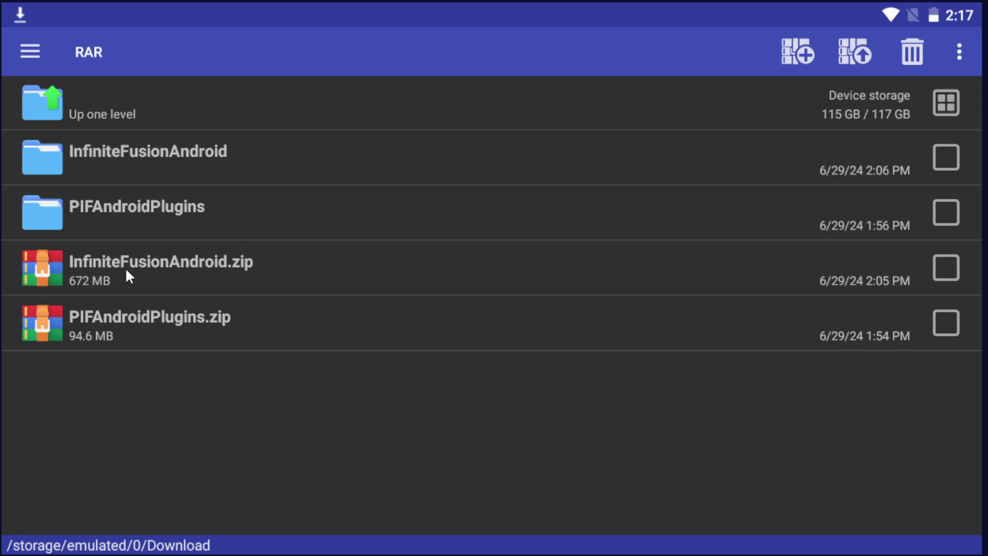
left_click(149, 268)
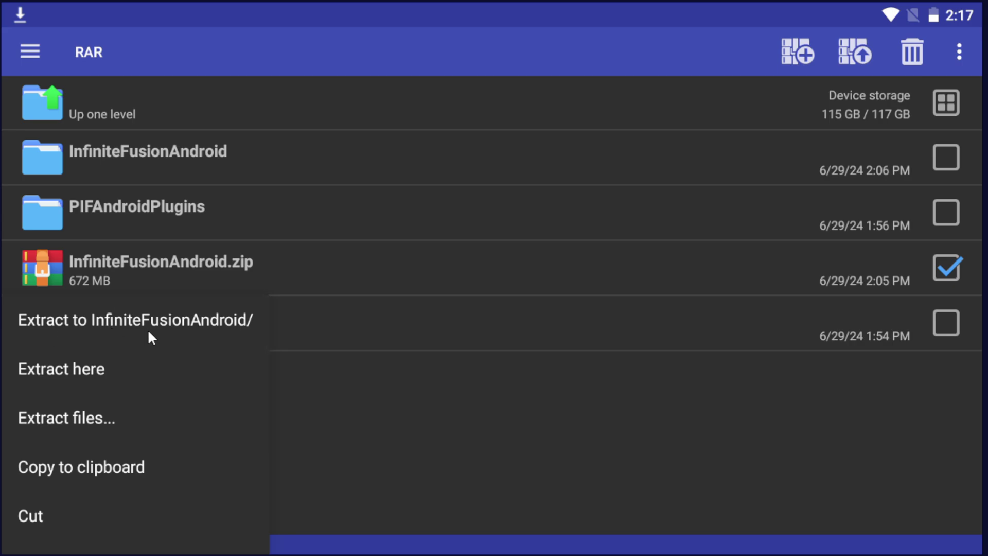
left_click(302, 414)
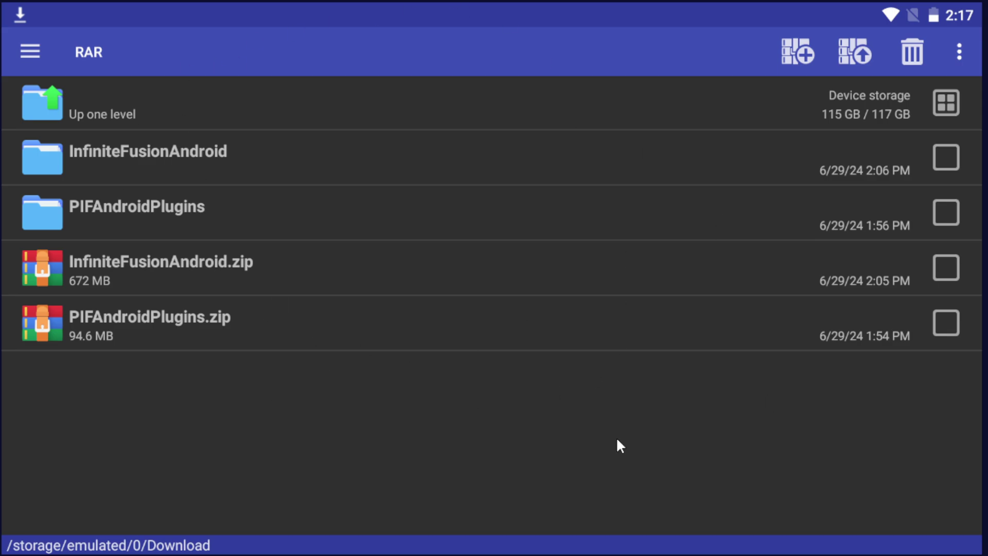
key("alt+Tab")
left_click_drag(391, 476, 950, 437)
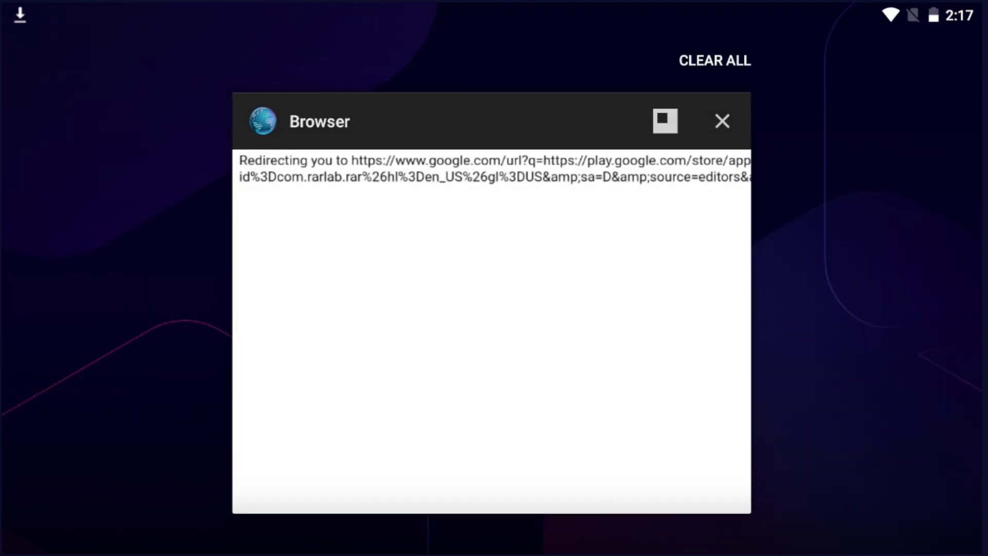
Close the Browser from recents and launch Amaze File Manager from the Tools folder.
left_click_drag(506, 300, 935, 300)
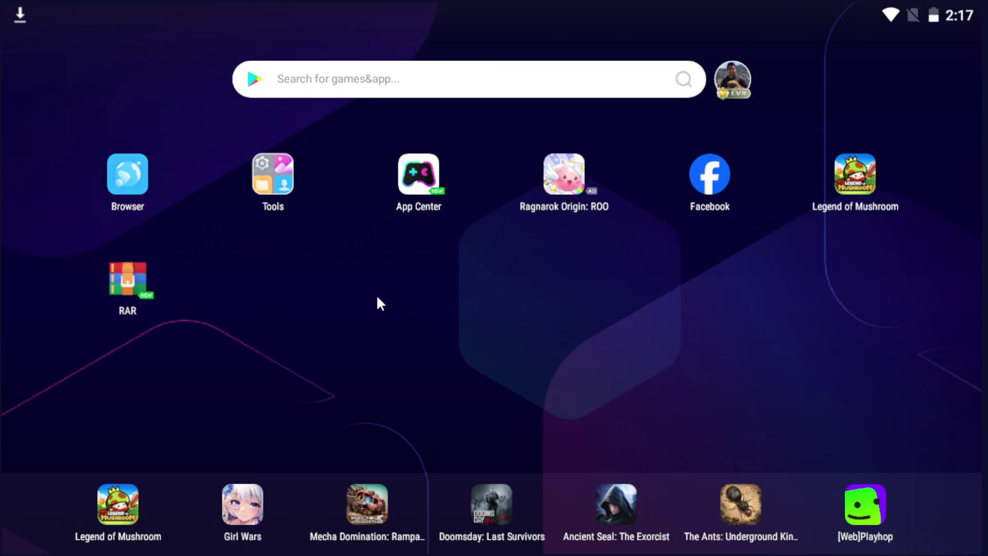
left_click(268, 180)
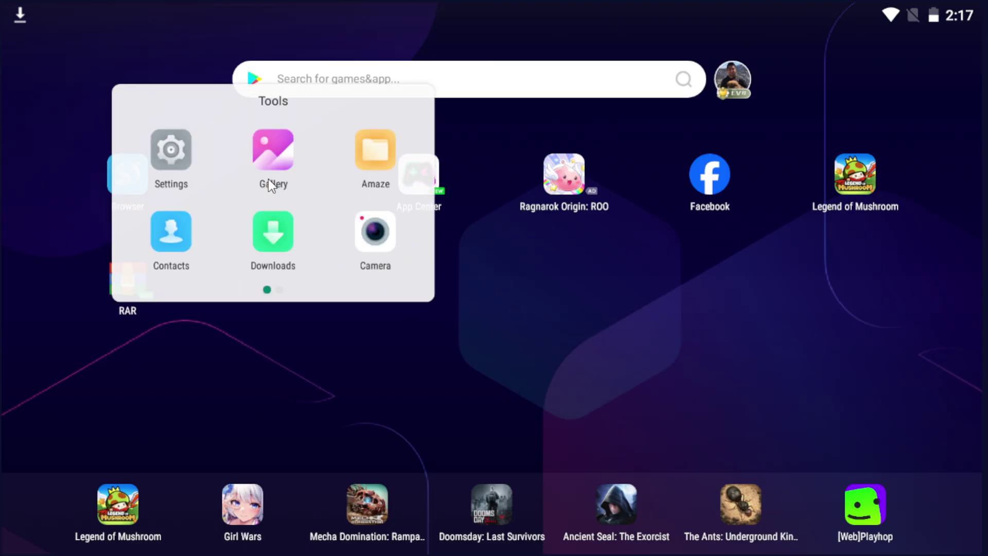
left_click(381, 151)
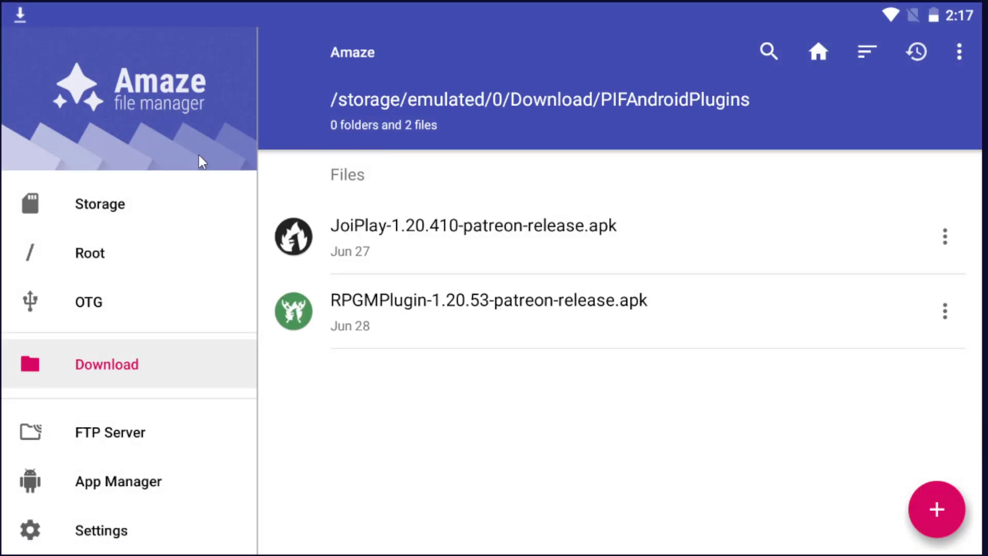
Browse to Download/PIFAndroidPlugins and install the JoiPlay APK.
left_click(155, 209)
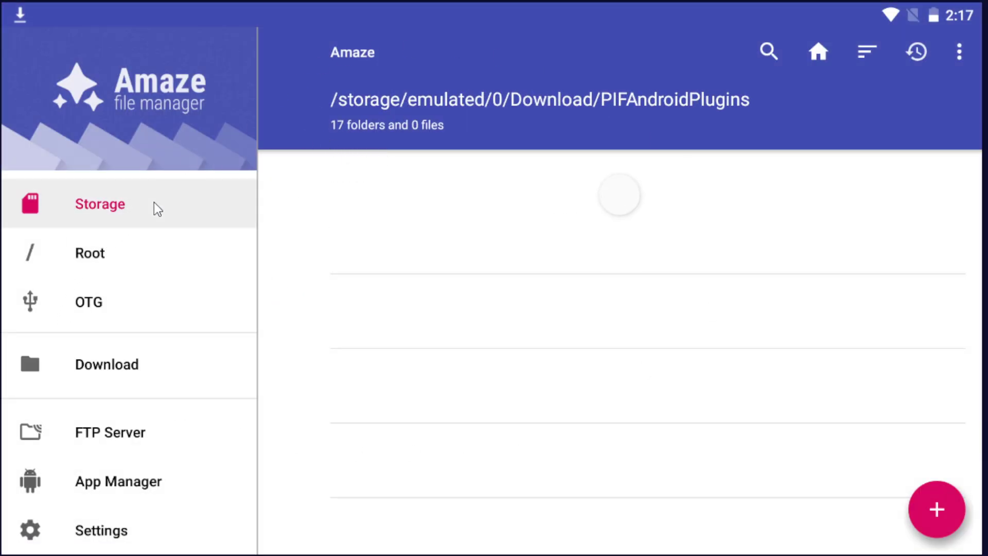
left_click_drag(471, 461, 523, 487)
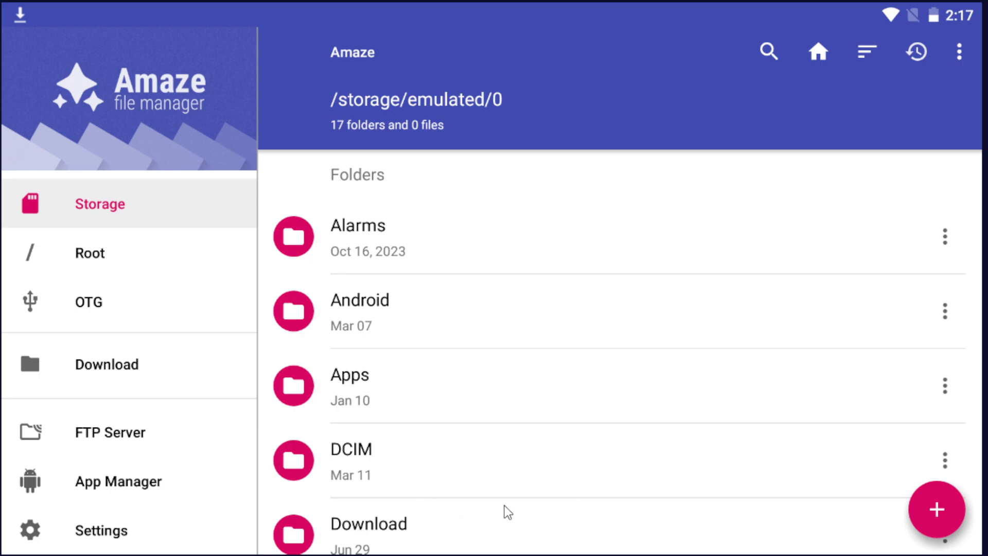
scroll(535, 320, "down", 5)
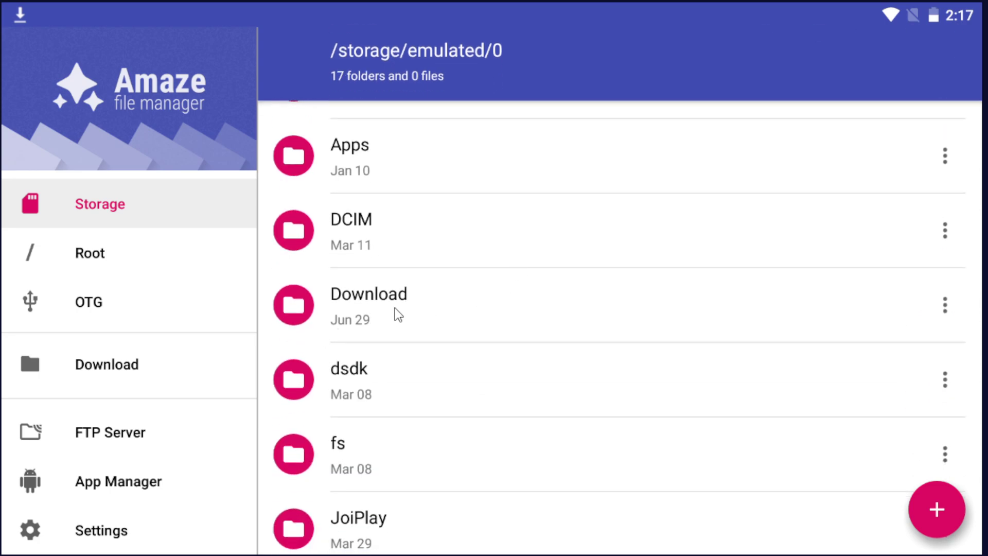
left_click(417, 311)
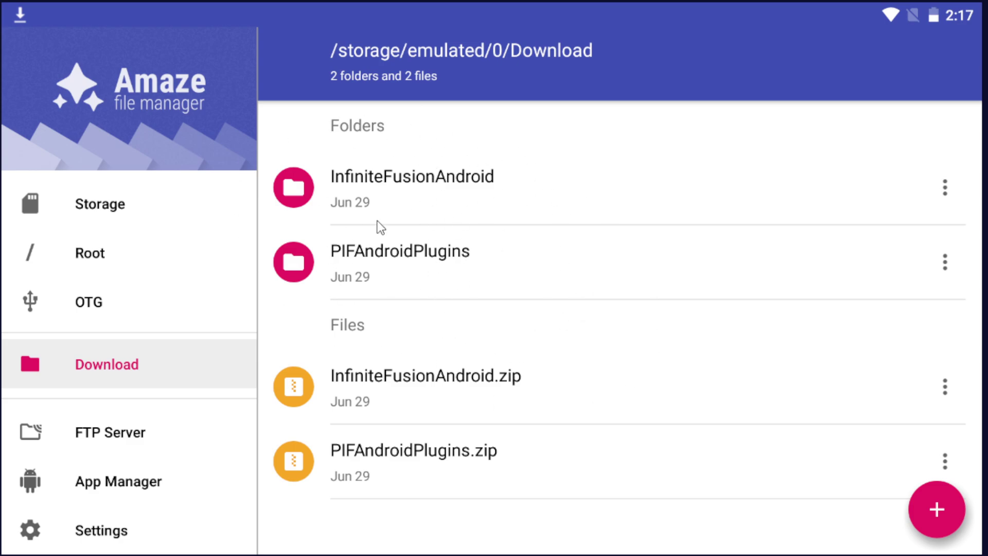
left_click(420, 266)
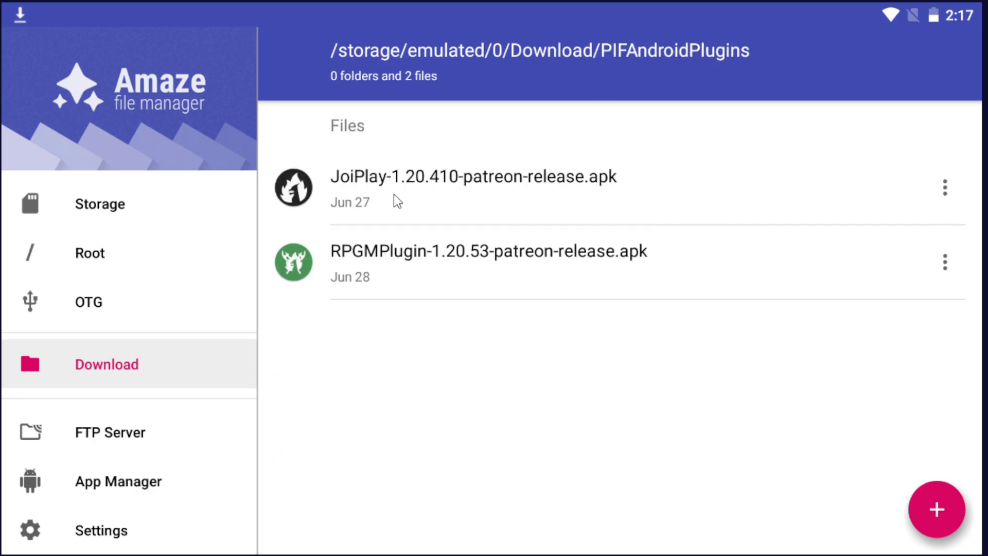
left_click(410, 181)
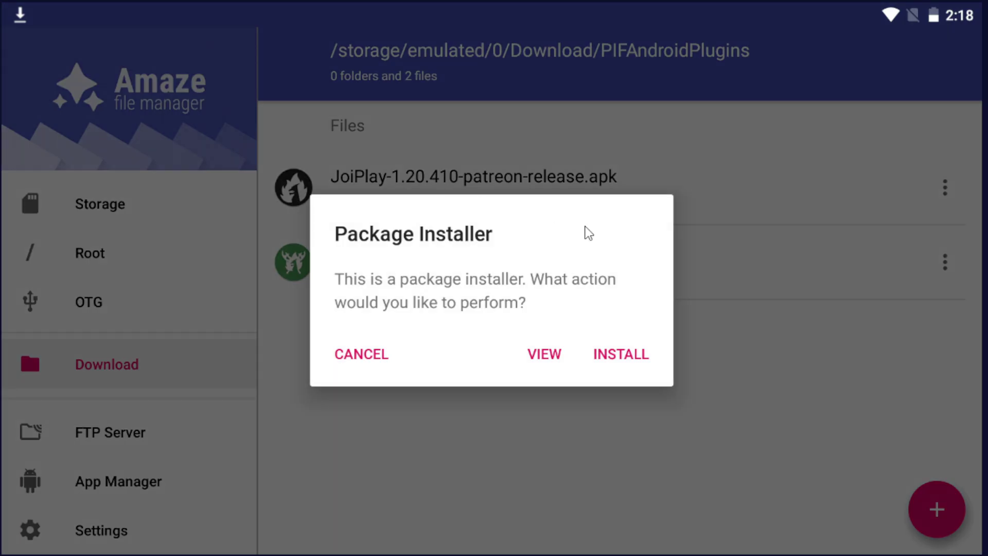
left_click(633, 366)
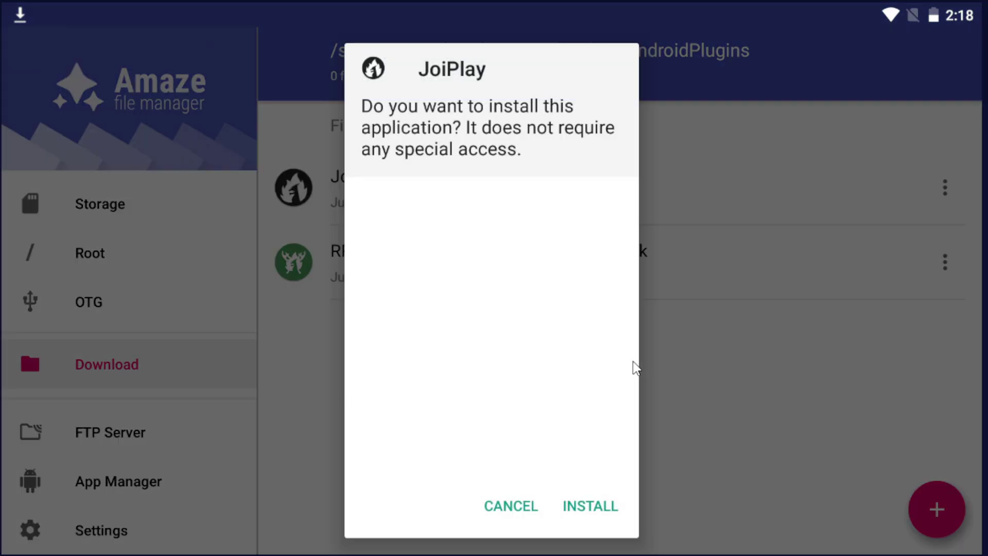
left_click(600, 513)
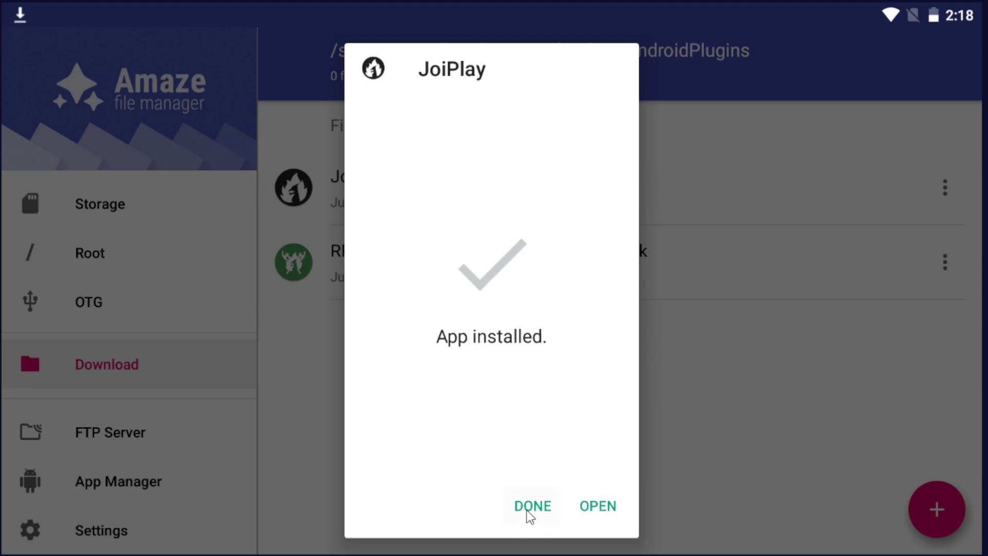
left_click(530, 510)
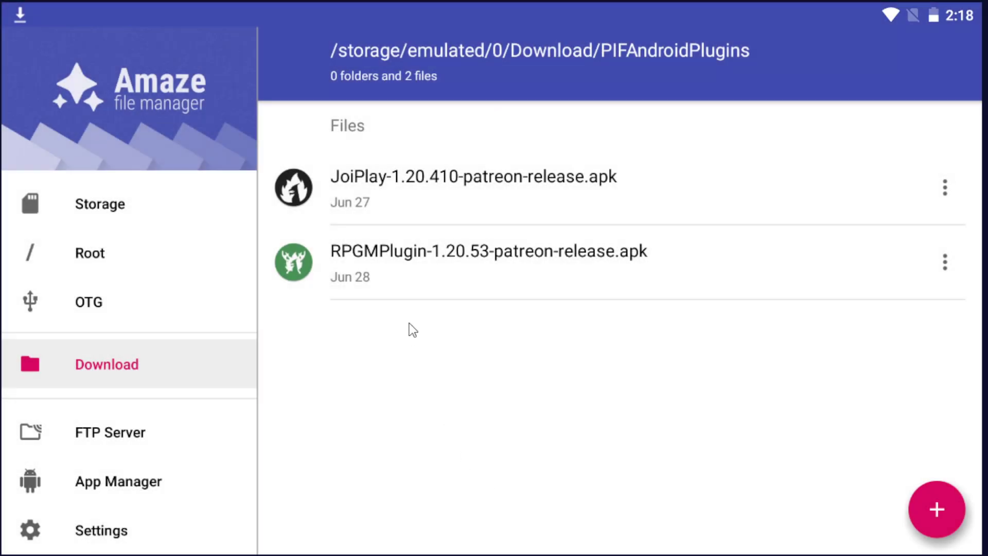
Install the RPG Maker Plugin APK from the same folder.
left_click(403, 257)
left_click(628, 359)
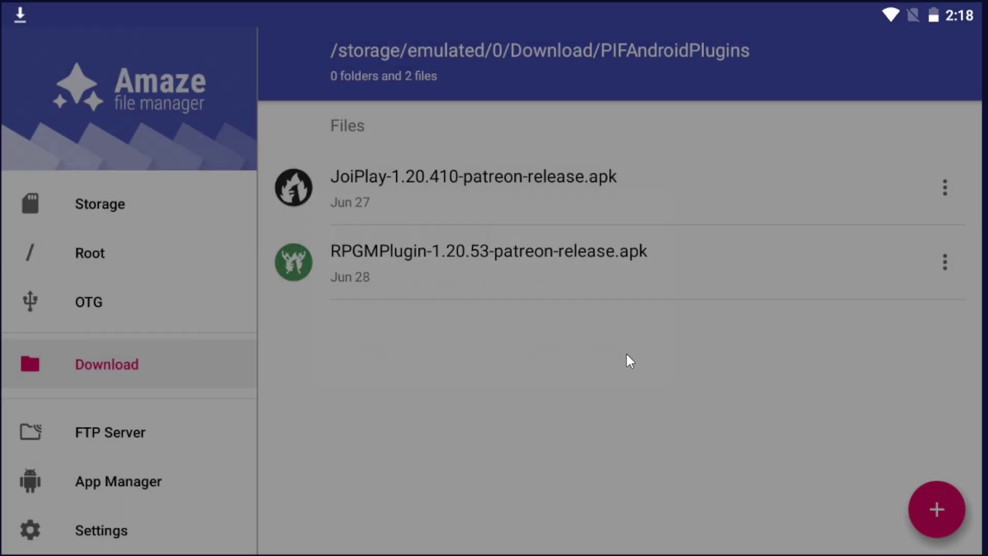
left_click(618, 505)
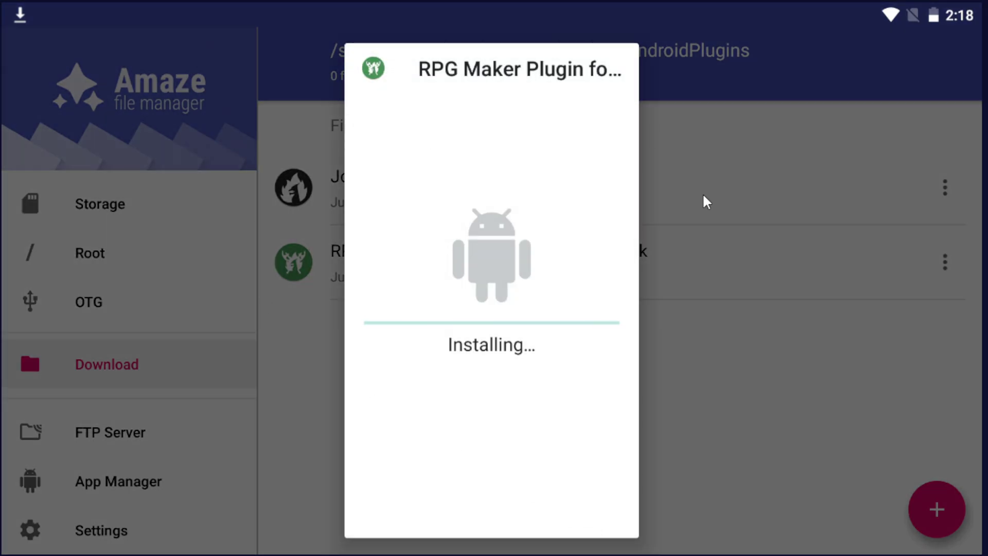
left_click(527, 506)
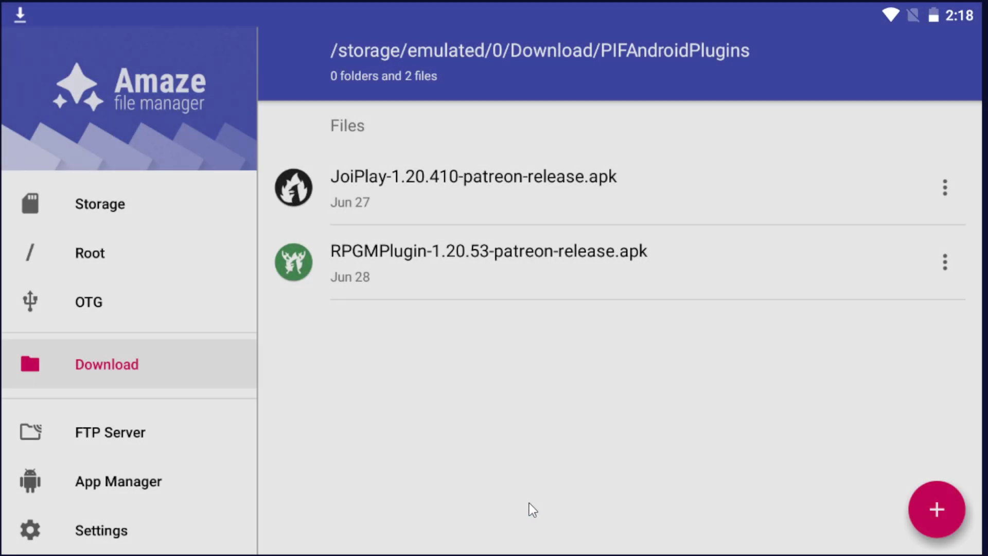
key("alt+Tab")
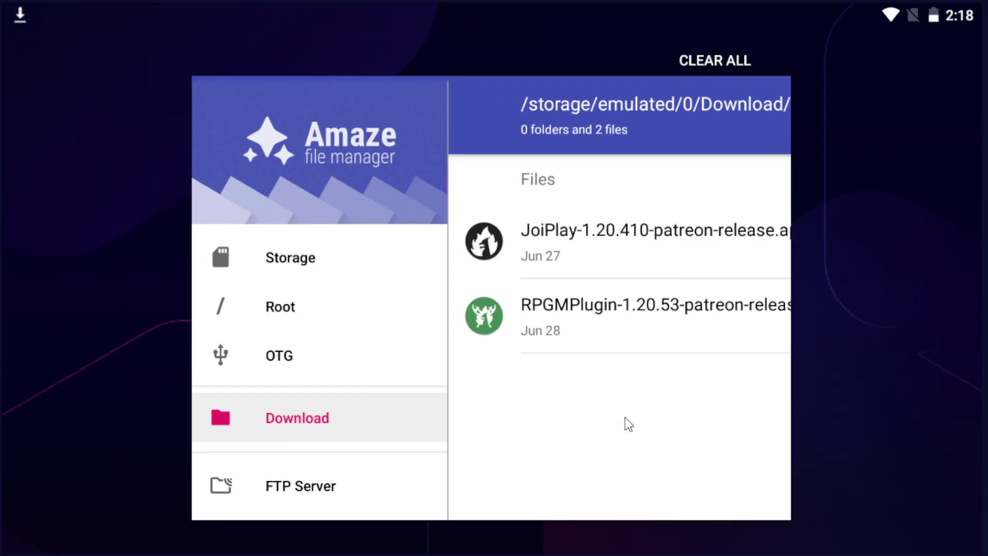
Close Amaze, launch JoiPlay, and accept the Terms & Conditions and Privacy Policy in its intro.
left_click(721, 122)
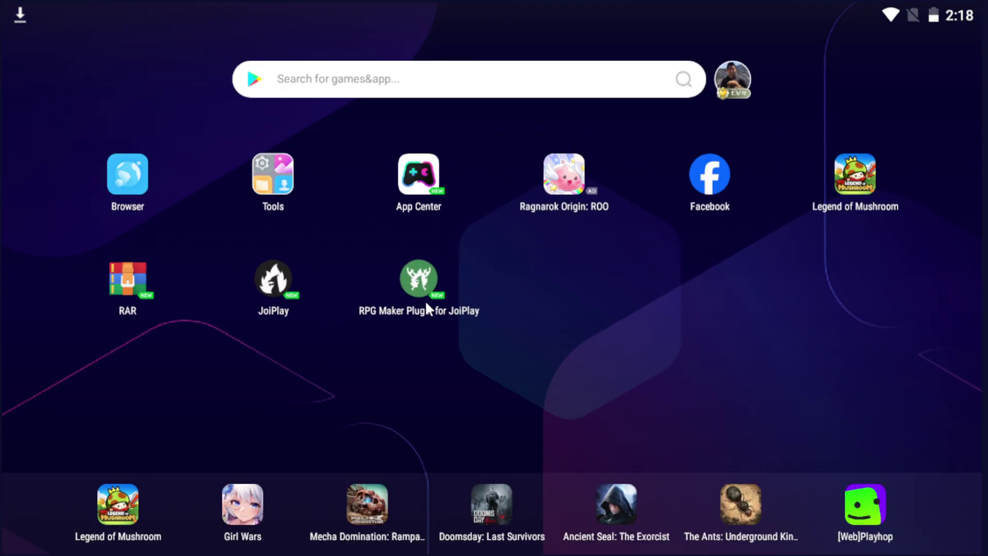
left_click(272, 289)
left_click(925, 523)
left_click(925, 524)
left_click(926, 525)
left_click(926, 525)
left_click(74, 436)
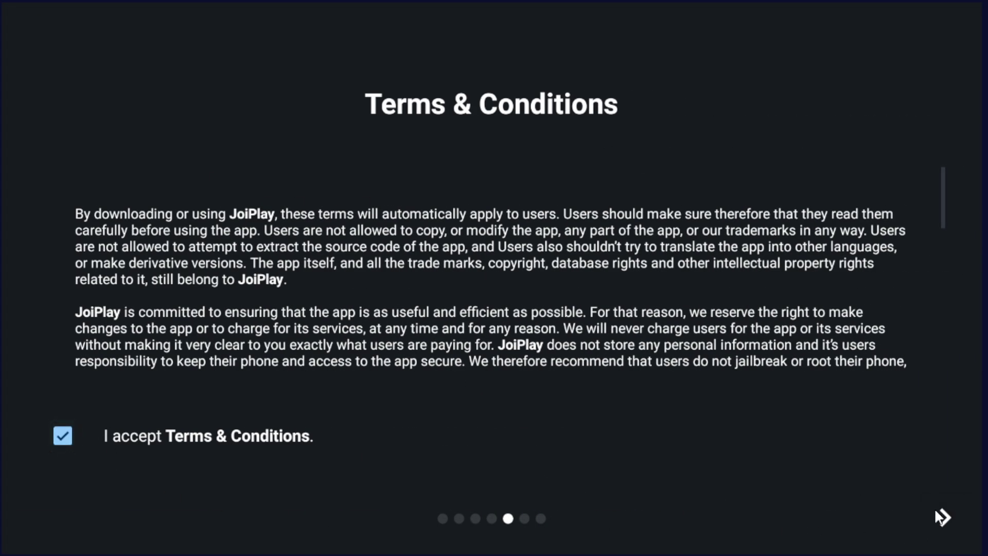
left_click(941, 518)
left_click(65, 436)
left_click(945, 517)
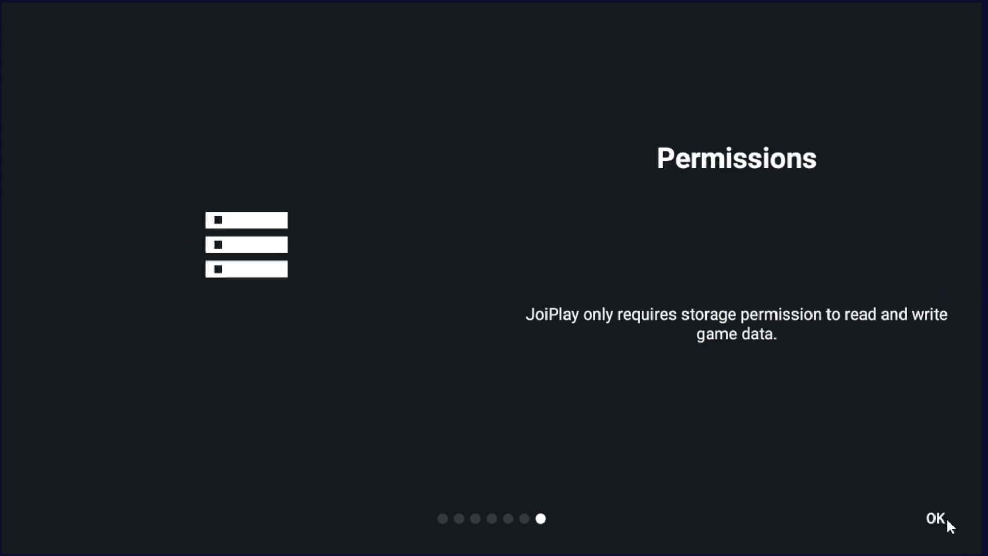
Grant JoiPlay storage access and dismiss the About card.
left_click(936, 518)
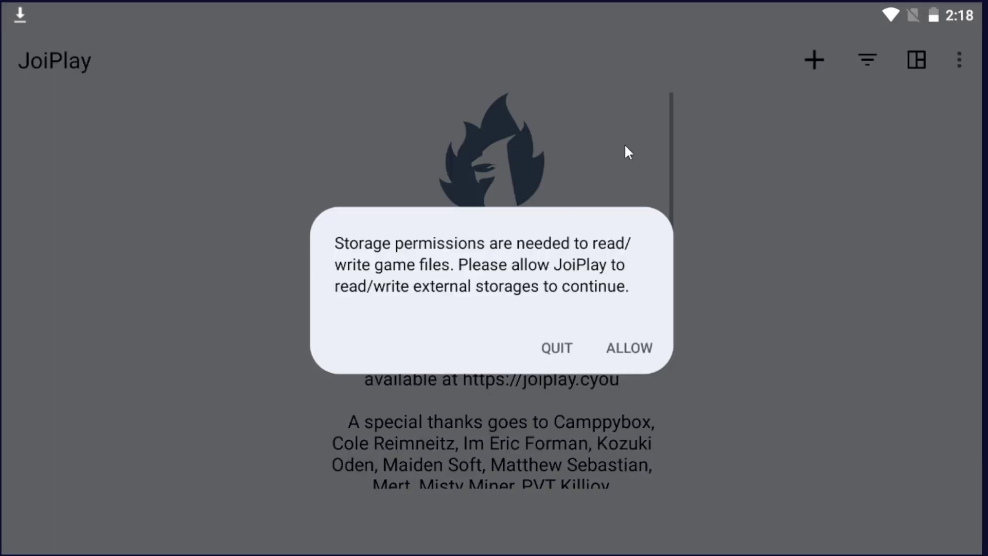
left_click(641, 352)
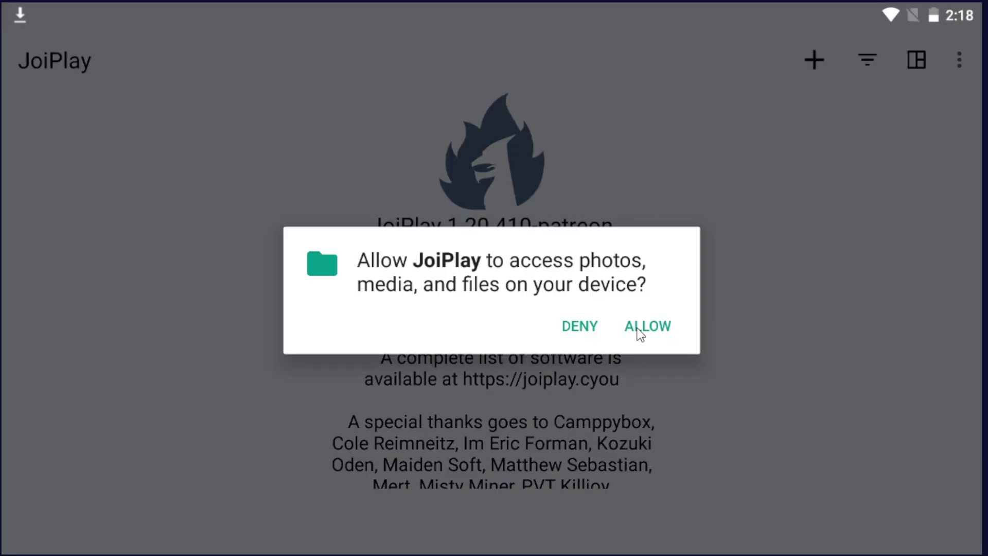
left_click(637, 328)
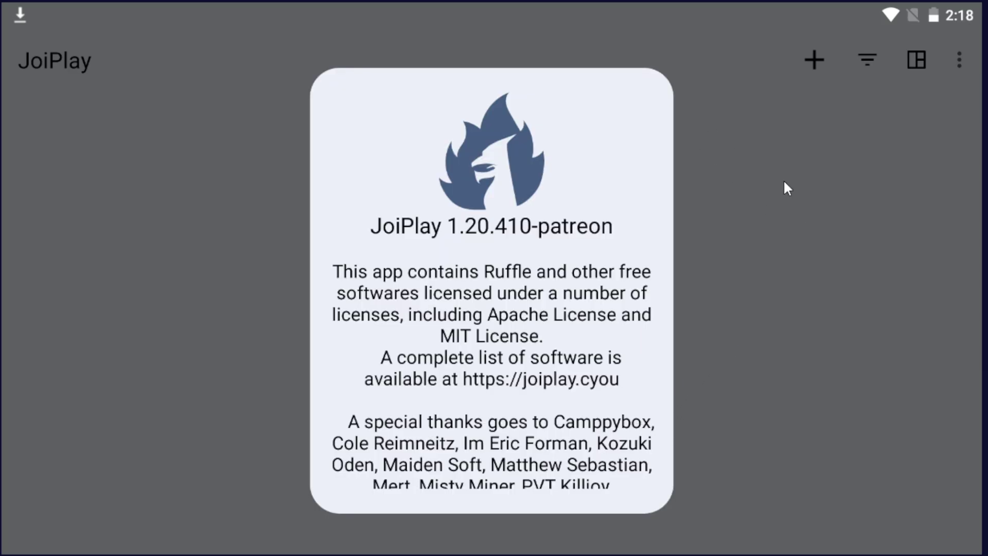
left_click(819, 202)
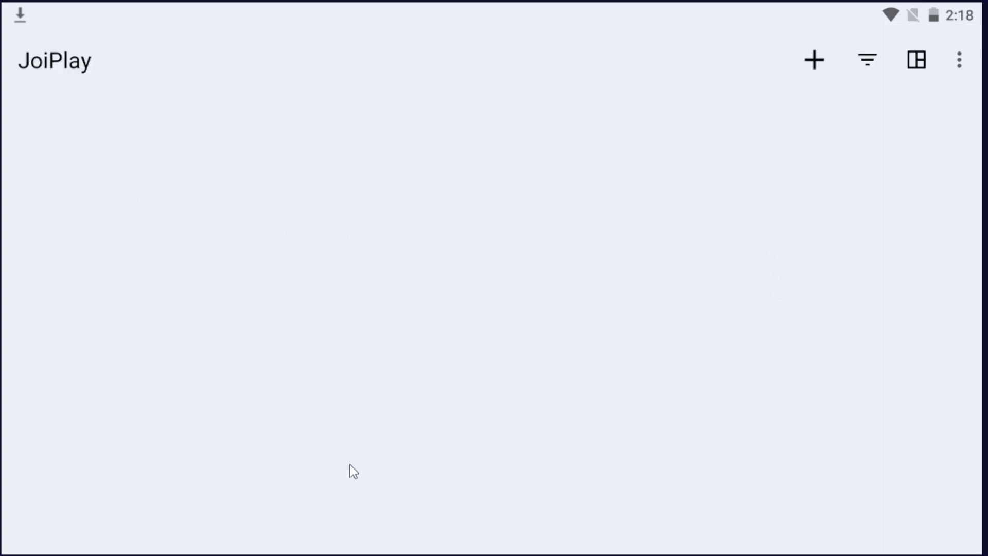
left_click(812, 61)
Add a new game using Download/InfiniteFusionAndroid/InfiniteFusionAndroid/Game.exe as its executable.
left_click(832, 119)
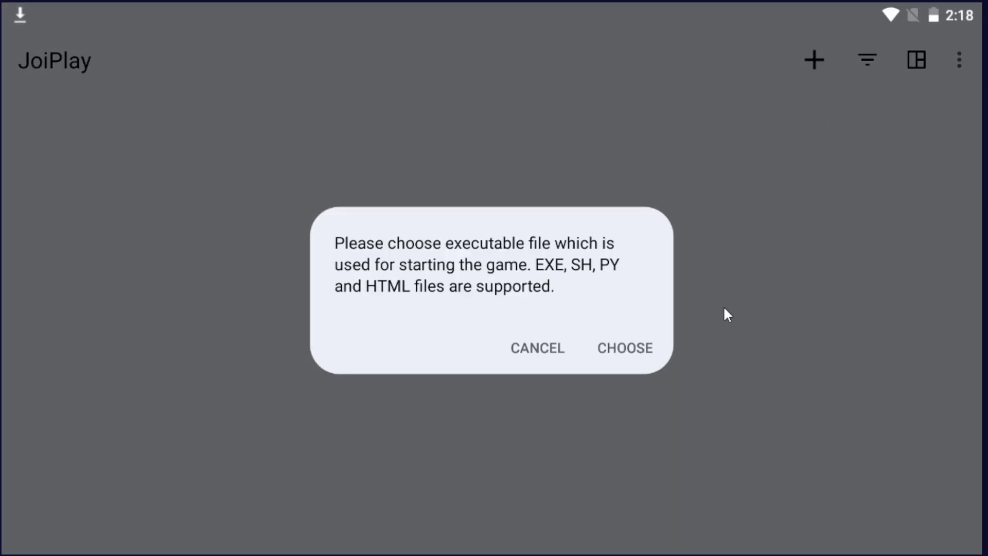
left_click(624, 350)
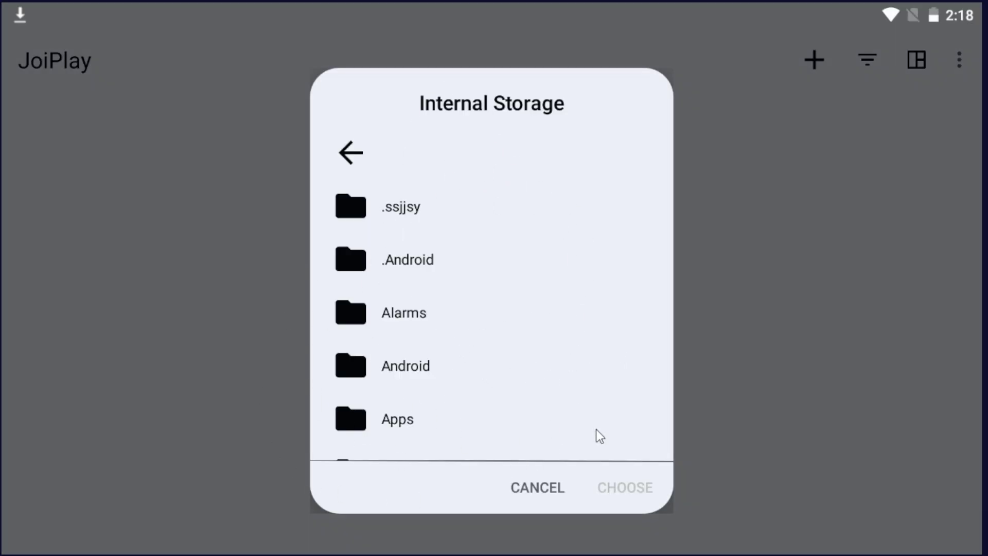
left_click_drag(523, 322, 523, 150)
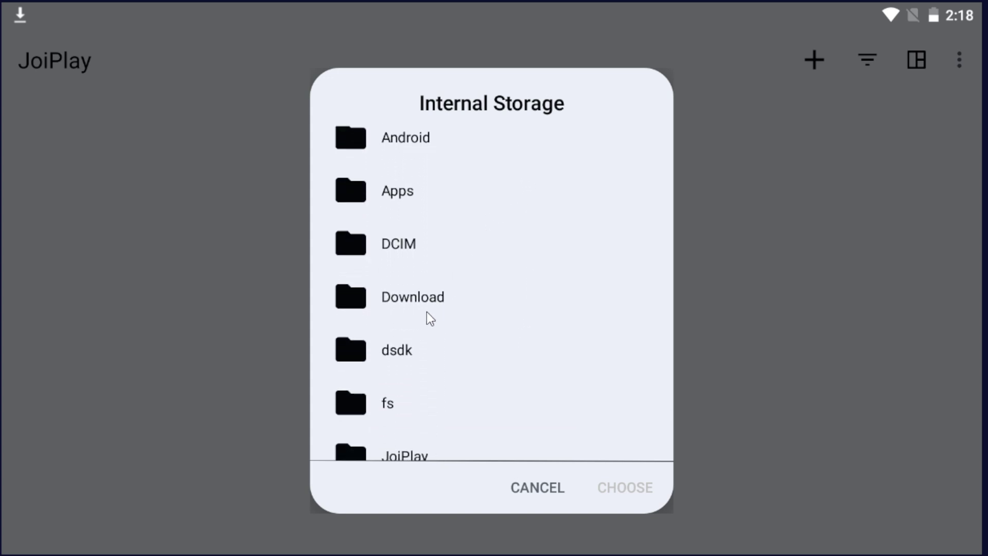
left_click(400, 303)
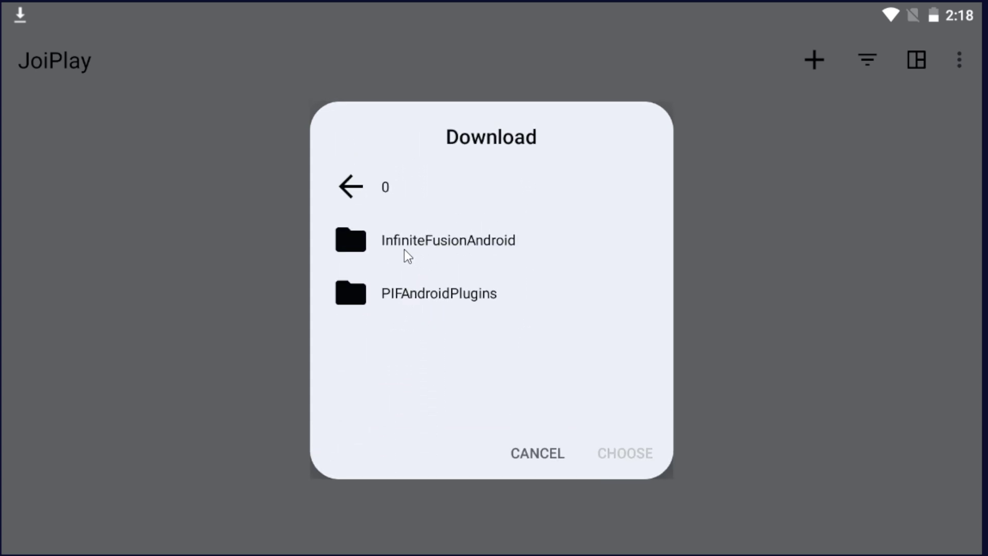
left_click(483, 246)
left_click(495, 270)
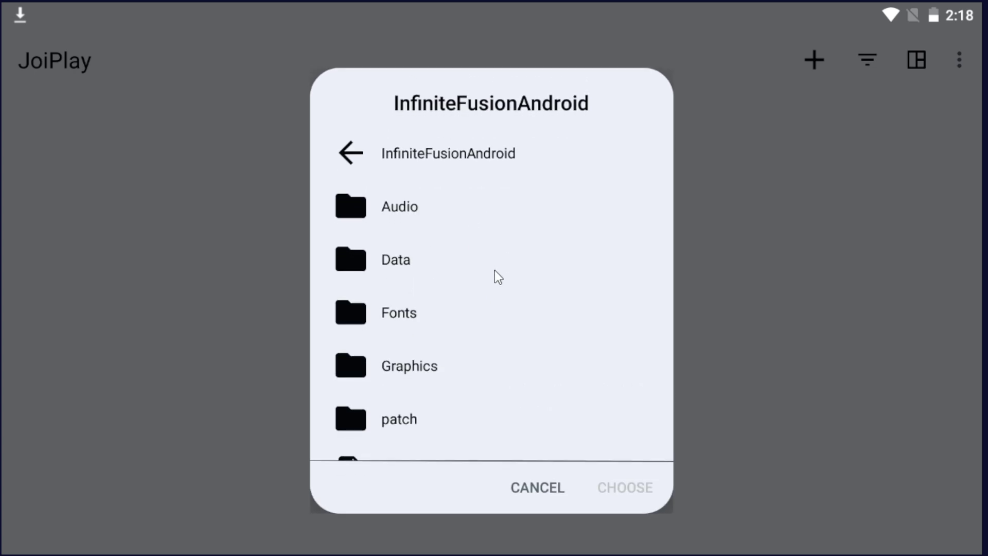
left_click_drag(483, 376, 486, 203)
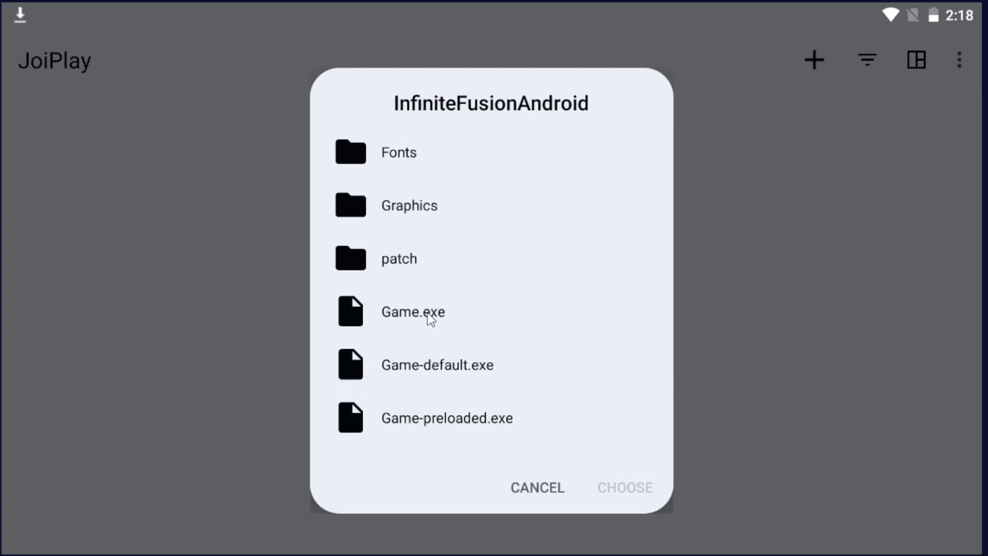
left_click(439, 325)
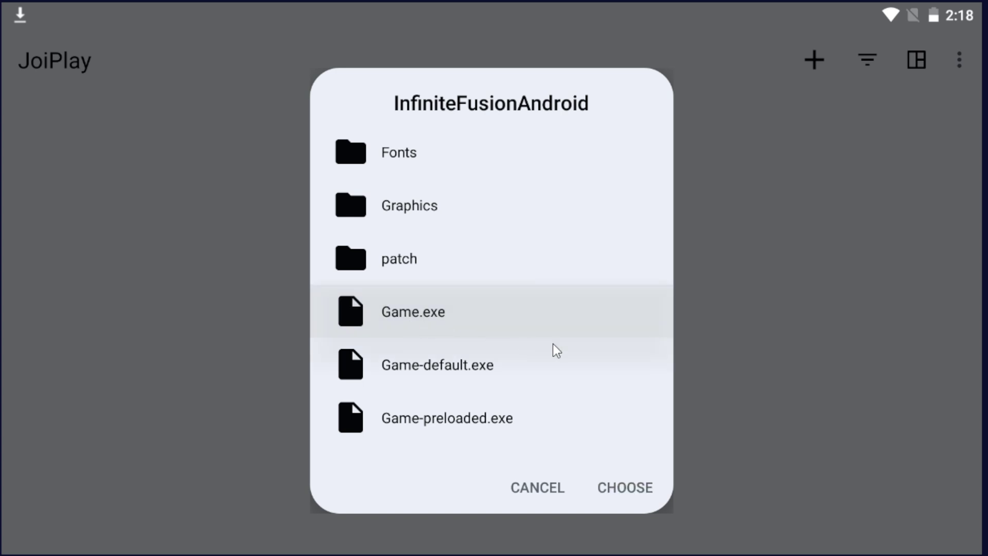
left_click(623, 489)
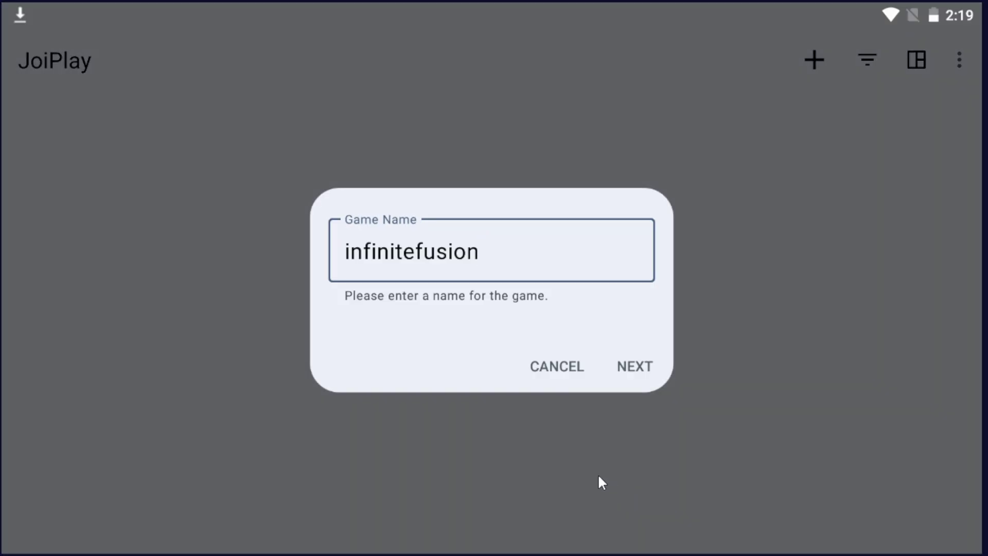
Keep the name infinitefusion, set version 6.2.1, and keep the default icon.
left_click(645, 368)
type("6.2.1")
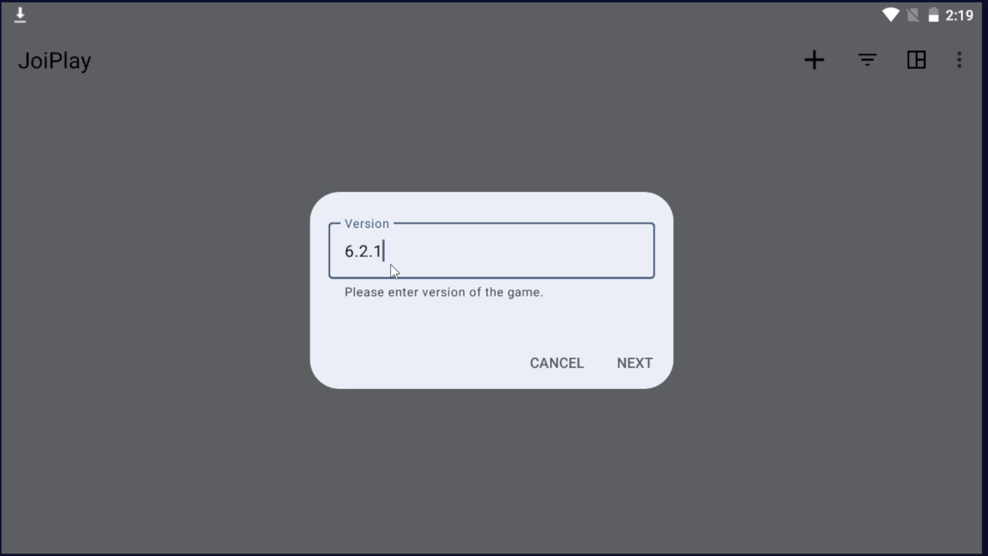
left_click(633, 370)
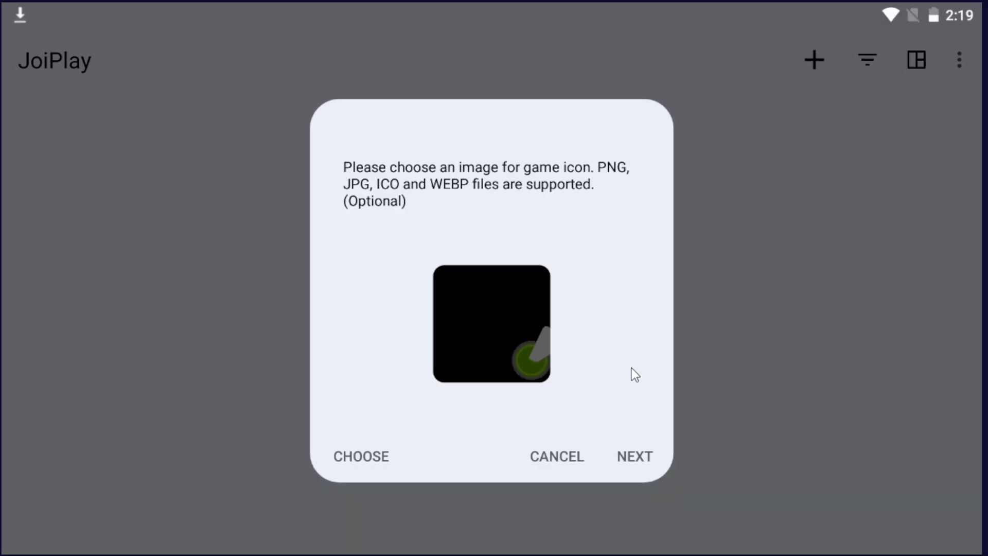
left_click(646, 456)
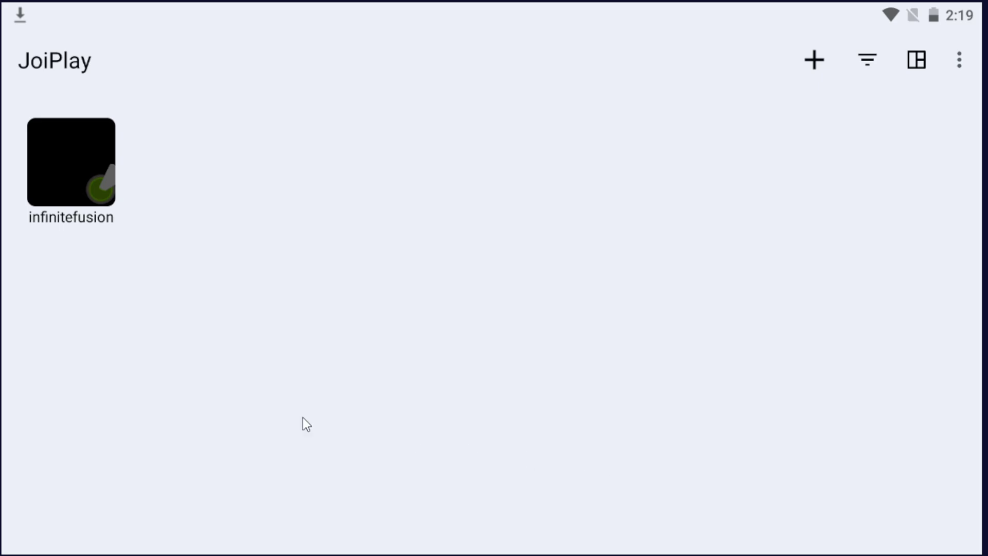
Launch infinitefusion, allow file access, and start it to the title menu past the controller notice.
left_click(85, 185)
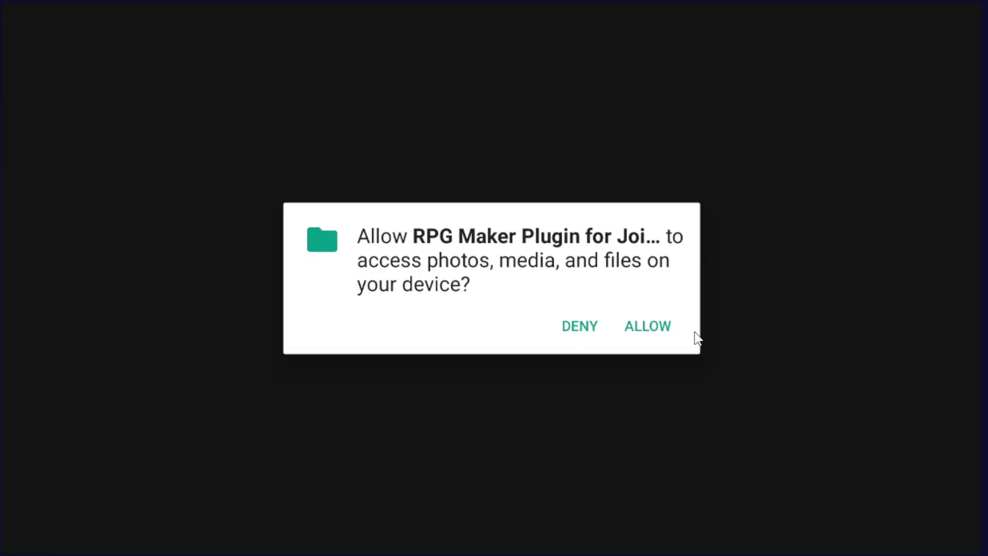
left_click(647, 329)
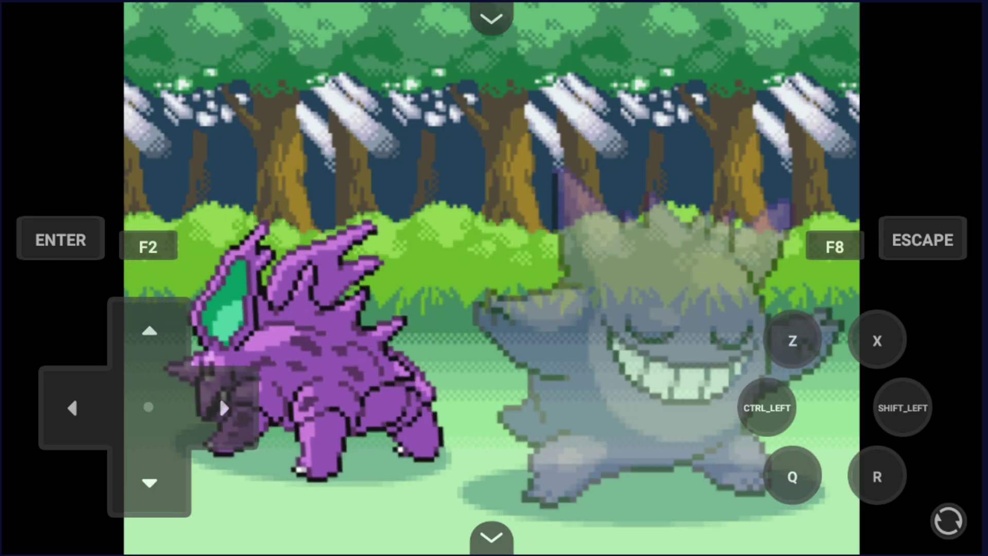
left_click(48, 246)
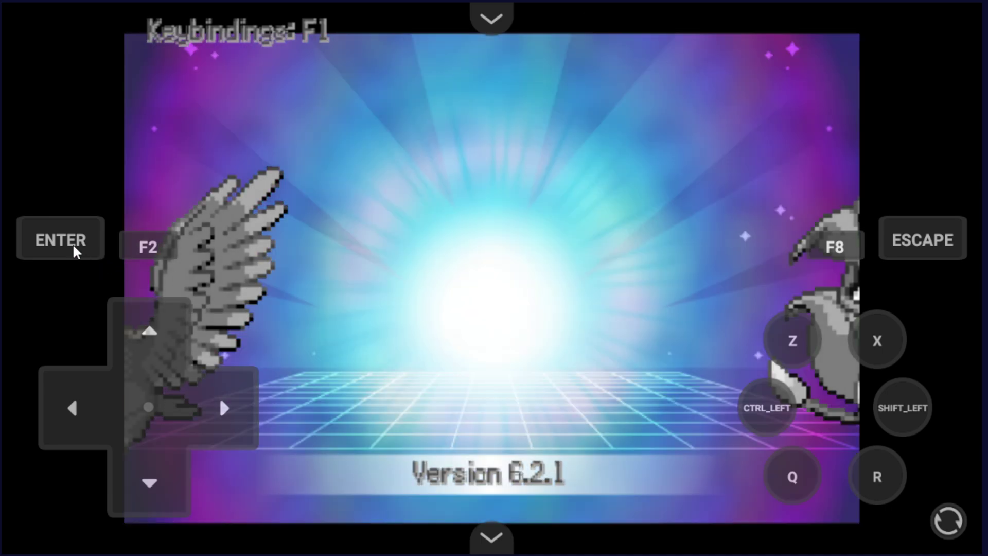
left_click(73, 250)
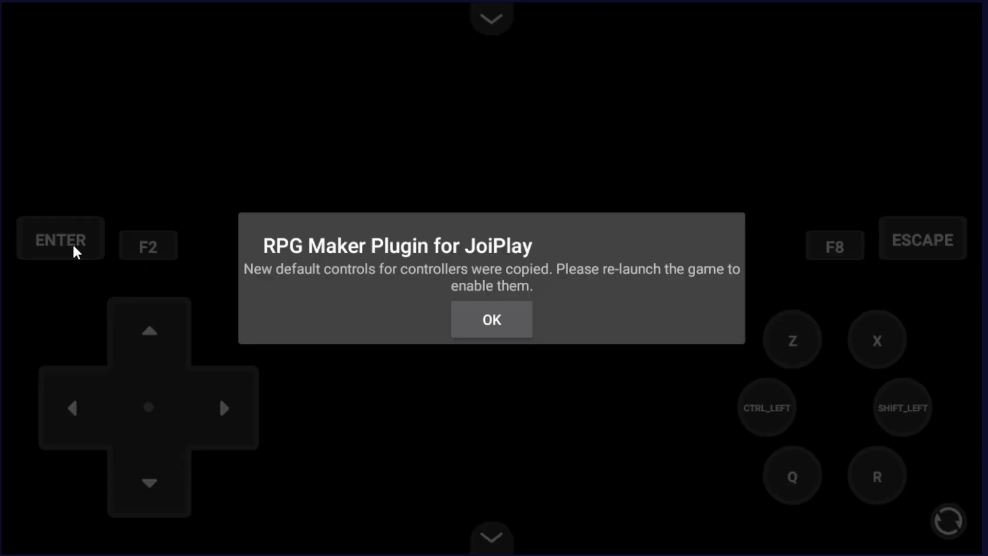
left_click(491, 320)
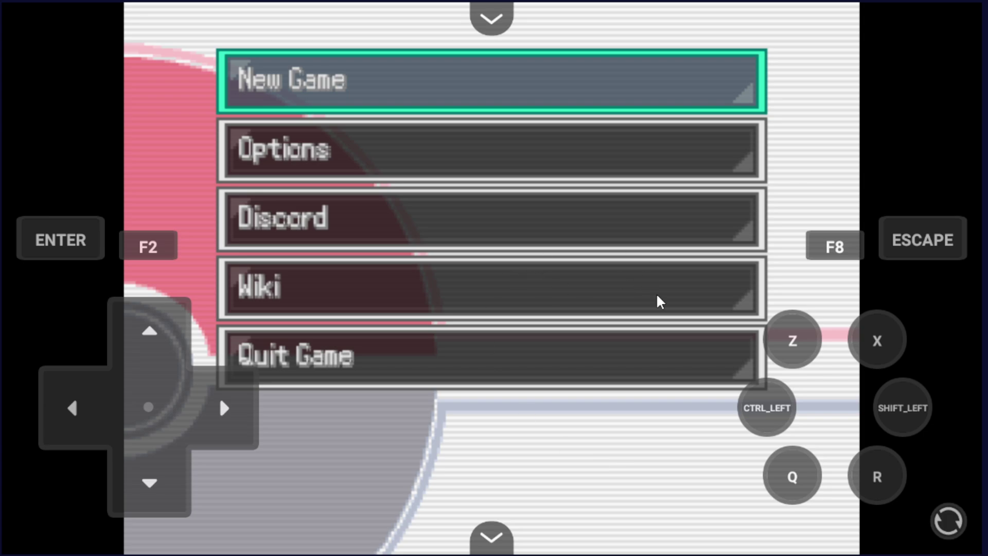
Close the RPG Maker Plugin from recent apps and return to the JoiPlay game library.
key("alt+Tab")
left_click_drag(728, 523, 893, 547)
left_click_drag(456, 481, 900, 509)
left_click(516, 333)
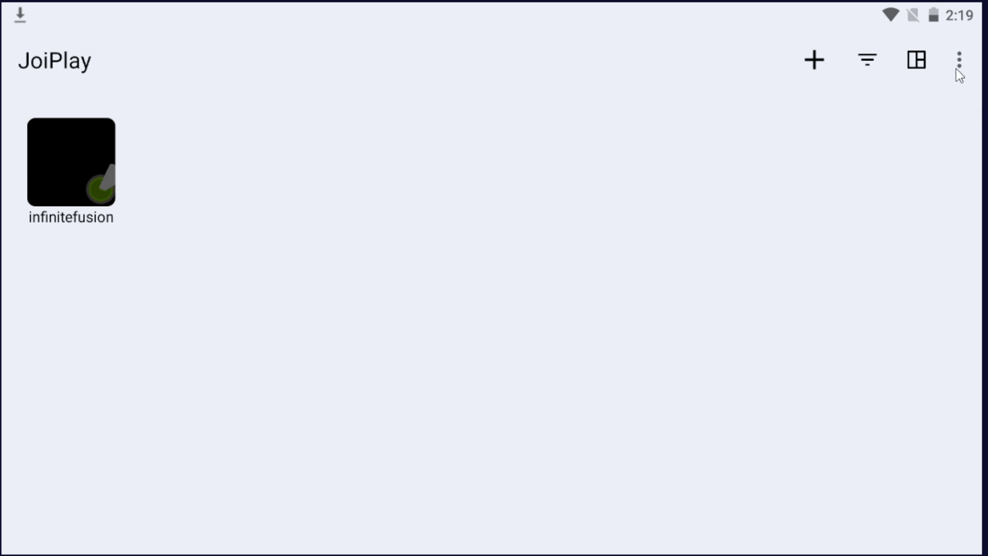
Open JoiPlay's settings and expand the Gamepad Settings section.
left_click(959, 62)
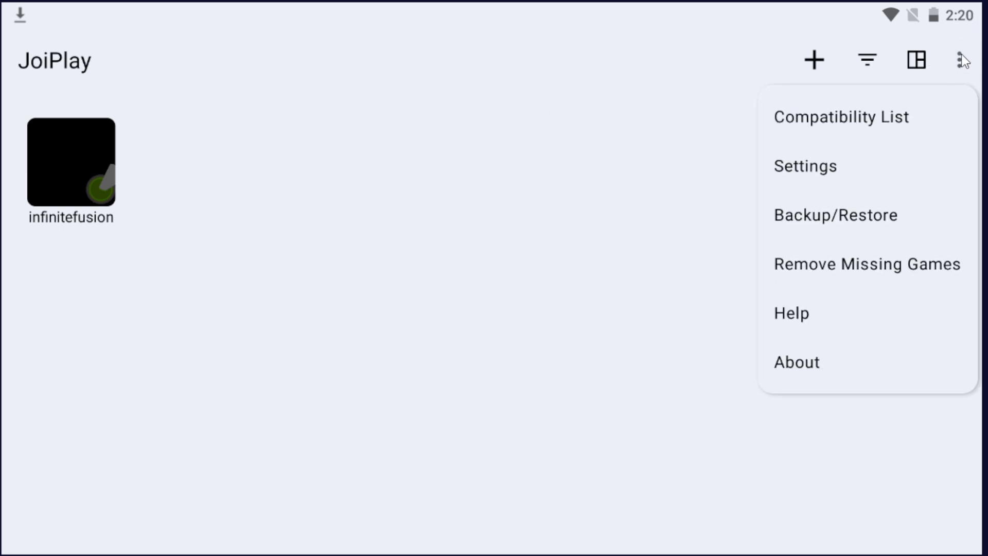
left_click(824, 169)
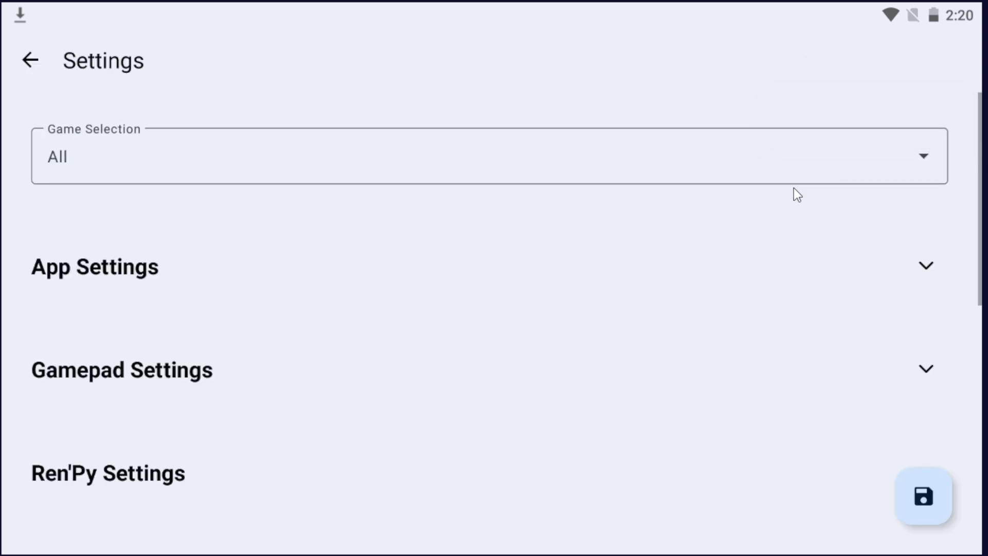
left_click(161, 380)
Scroll through the gamepad button key mappings, then exit JoiPlay to the home screen.
scroll(320, 353, "down", 5)
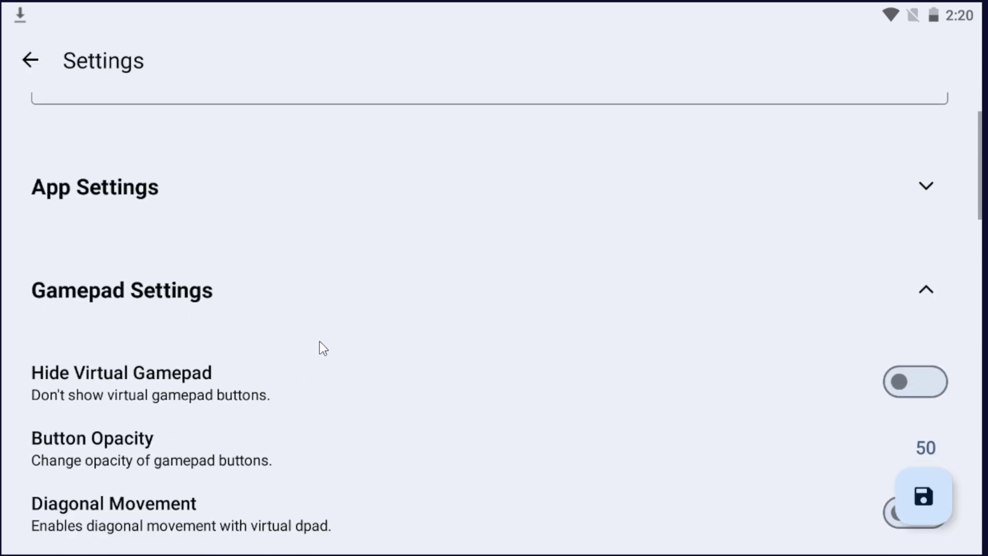
left_click_drag(370, 520, 379, 298)
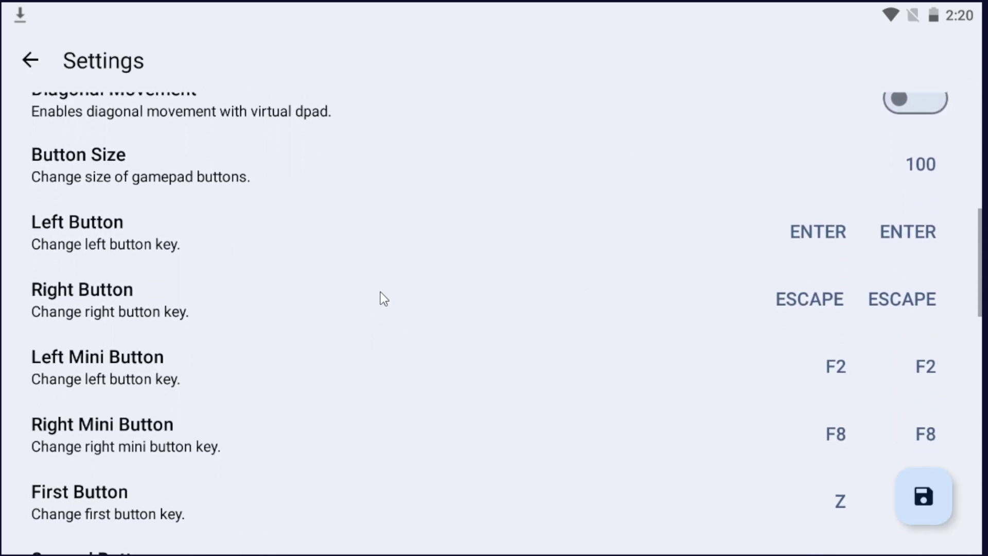
left_click_drag(646, 483, 655, 322)
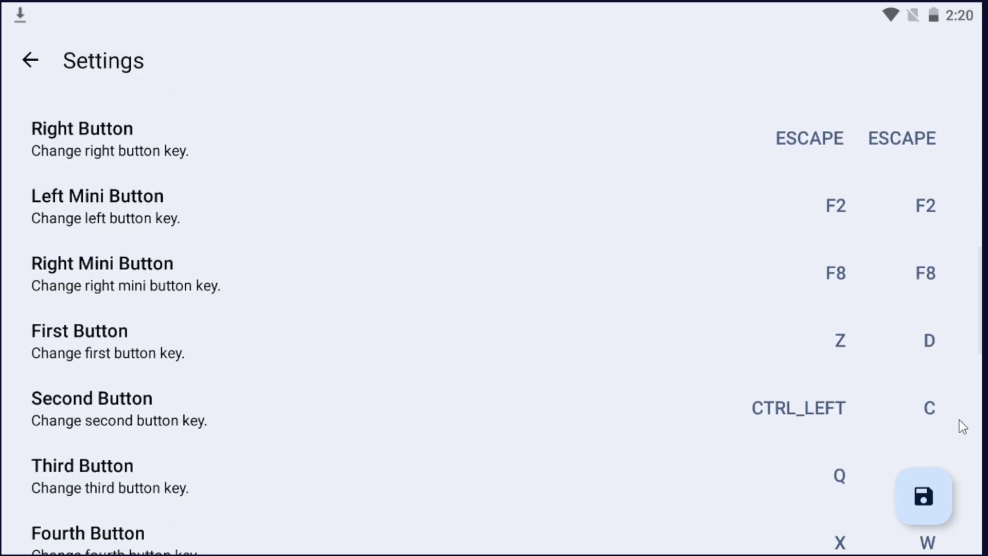
left_click_drag(550, 211, 470, 169)
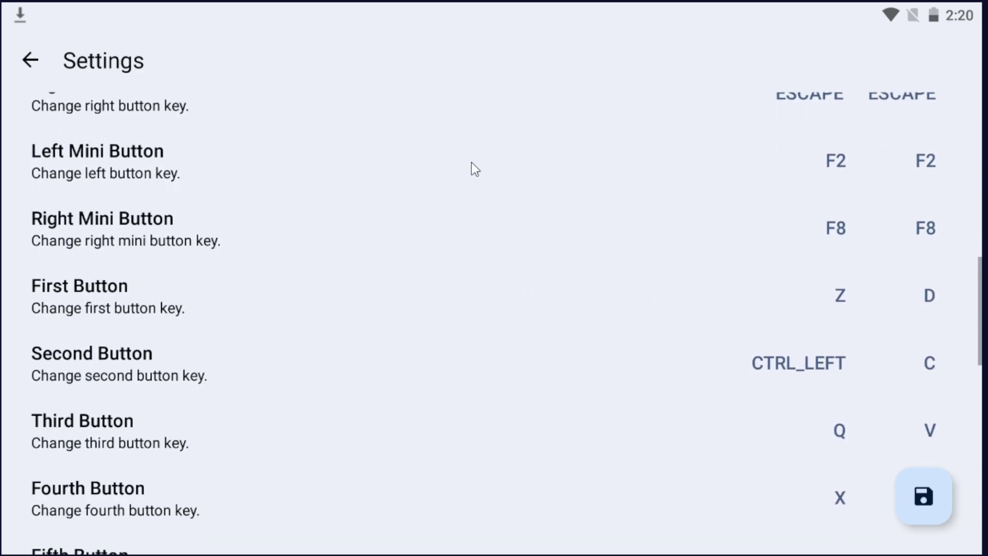
left_click_drag(583, 177, 558, 470)
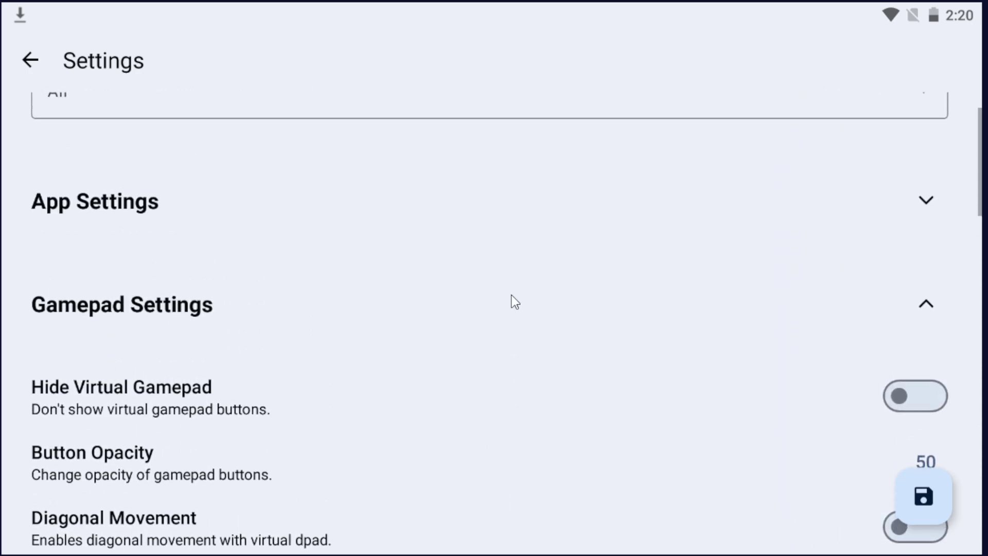
left_click_drag(514, 322, 530, 394)
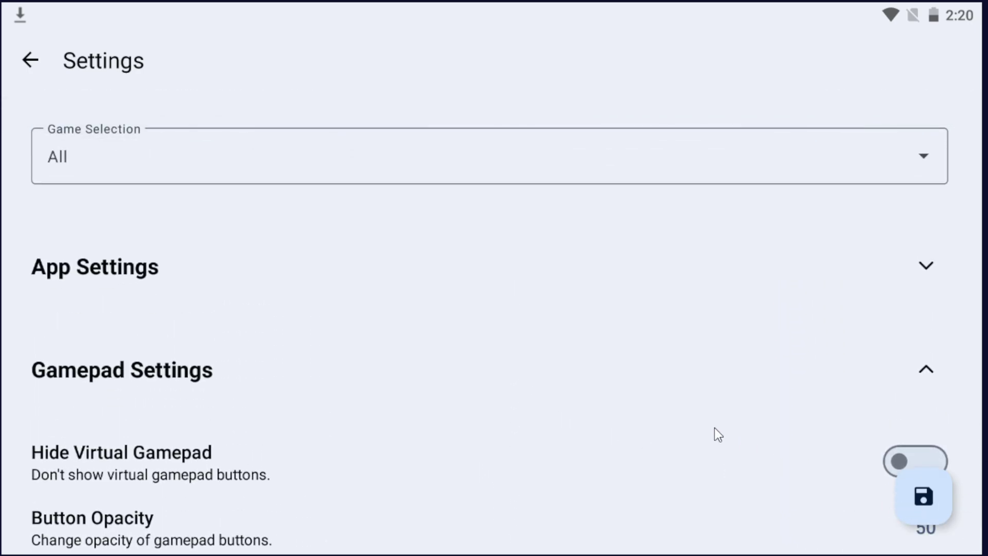
left_click_drag(715, 434, 881, 311)
key("Escape")
key("Escape")
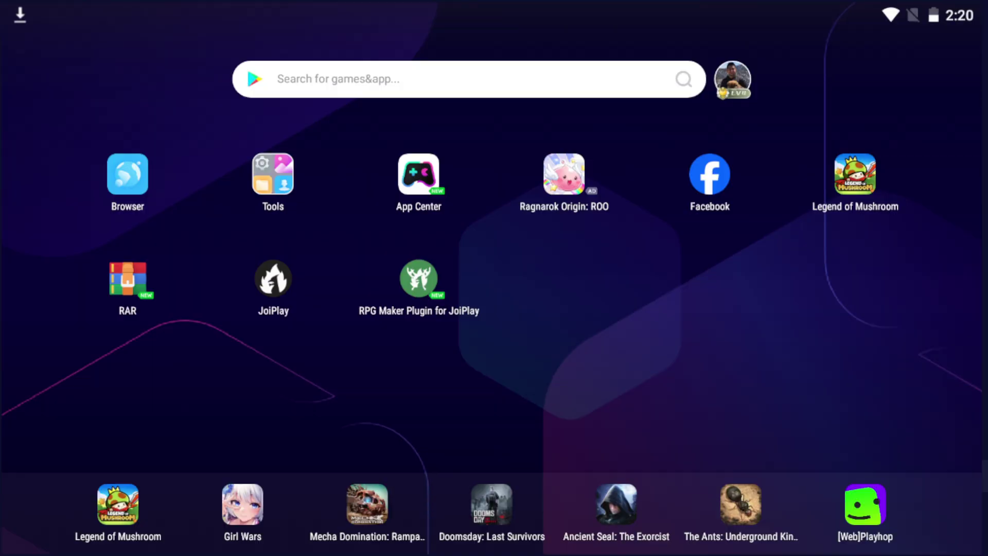